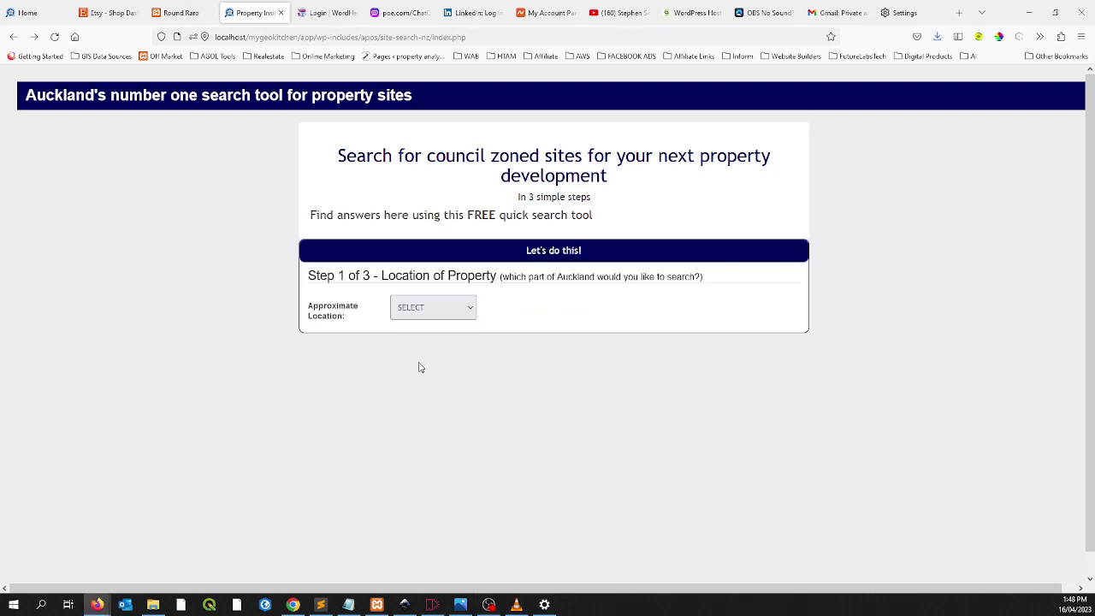
# Choose Manukau as the search location.
pyautogui.click(442, 314)
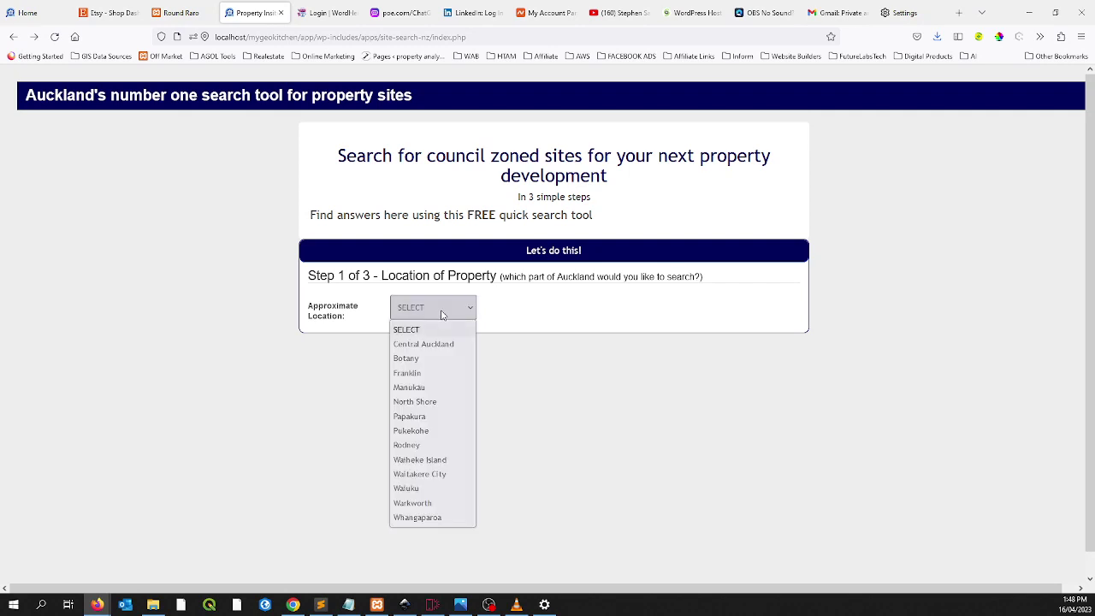
pyautogui.click(414, 387)
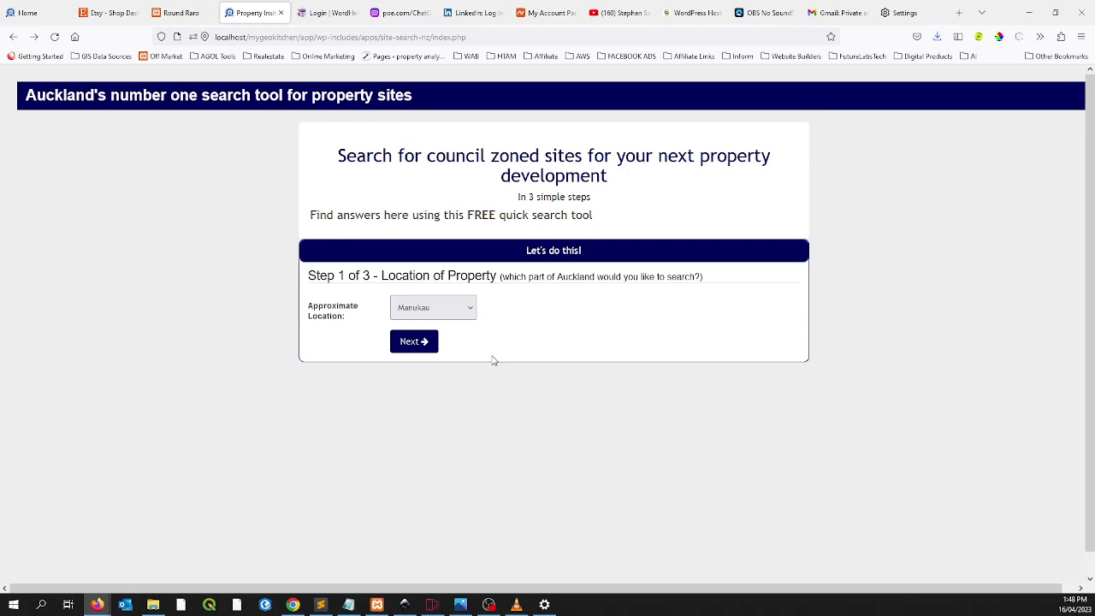
pyautogui.click(421, 346)
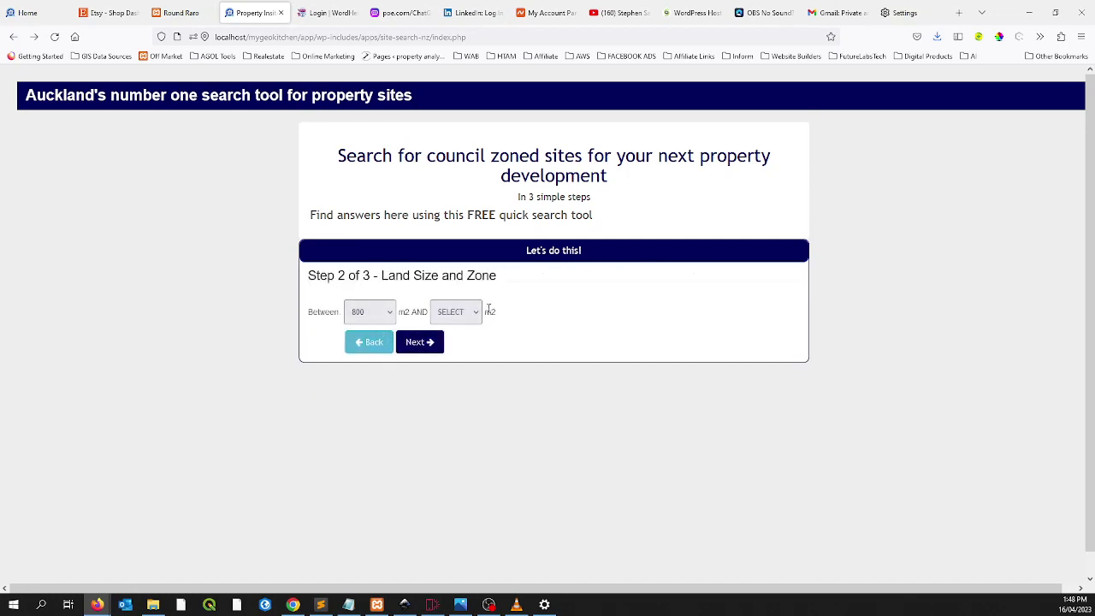
# Set the maximum land size to 2000 m2 and zone type Mixed Use, then submit the search.
pyautogui.click(446, 313)
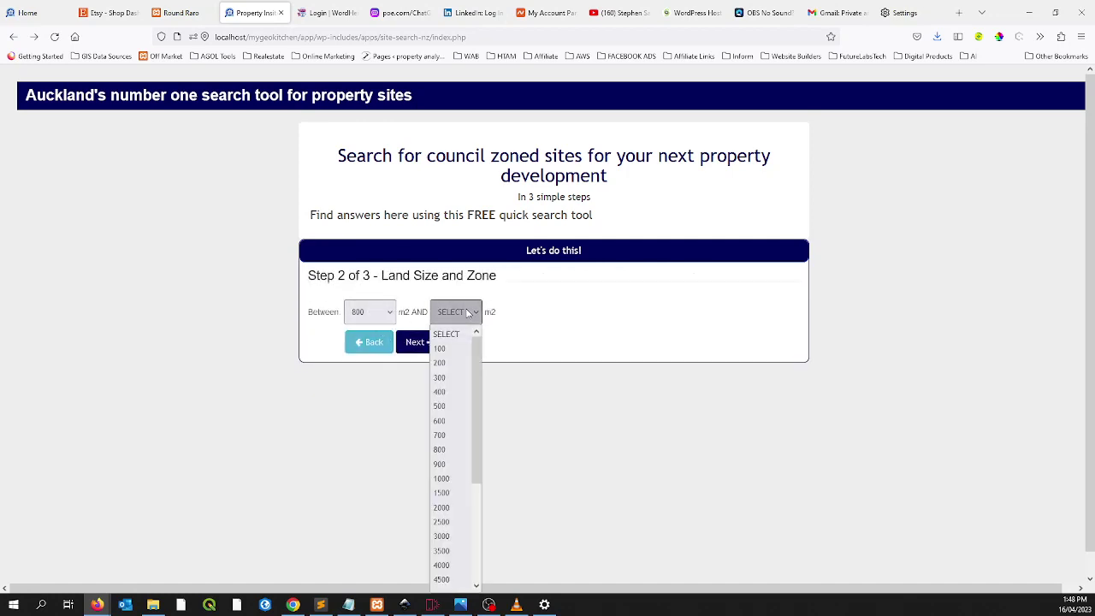
pyautogui.click(441, 507)
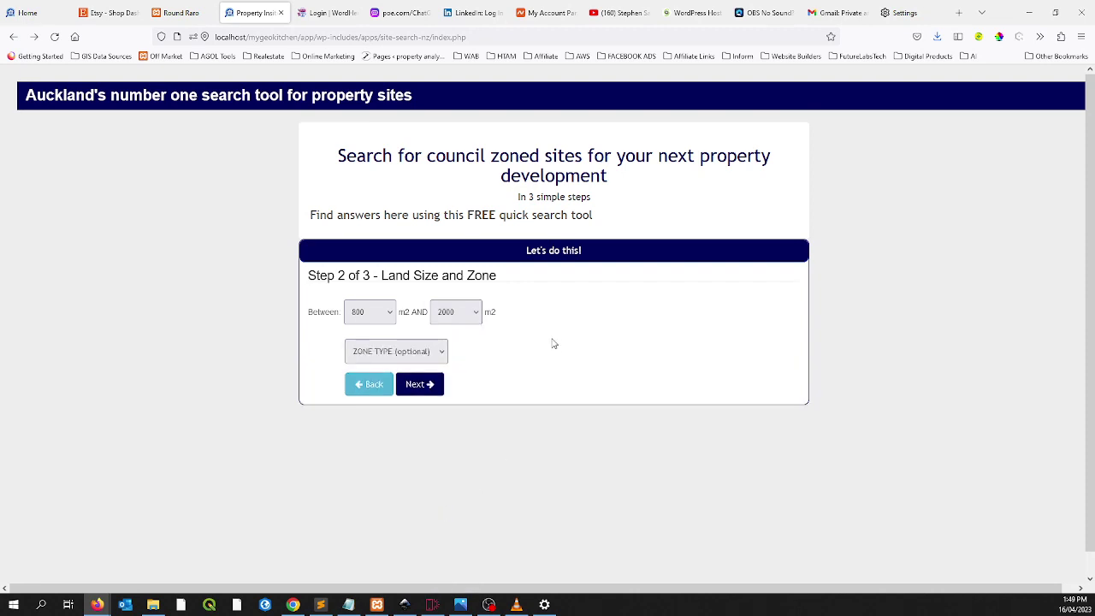
pyautogui.click(432, 352)
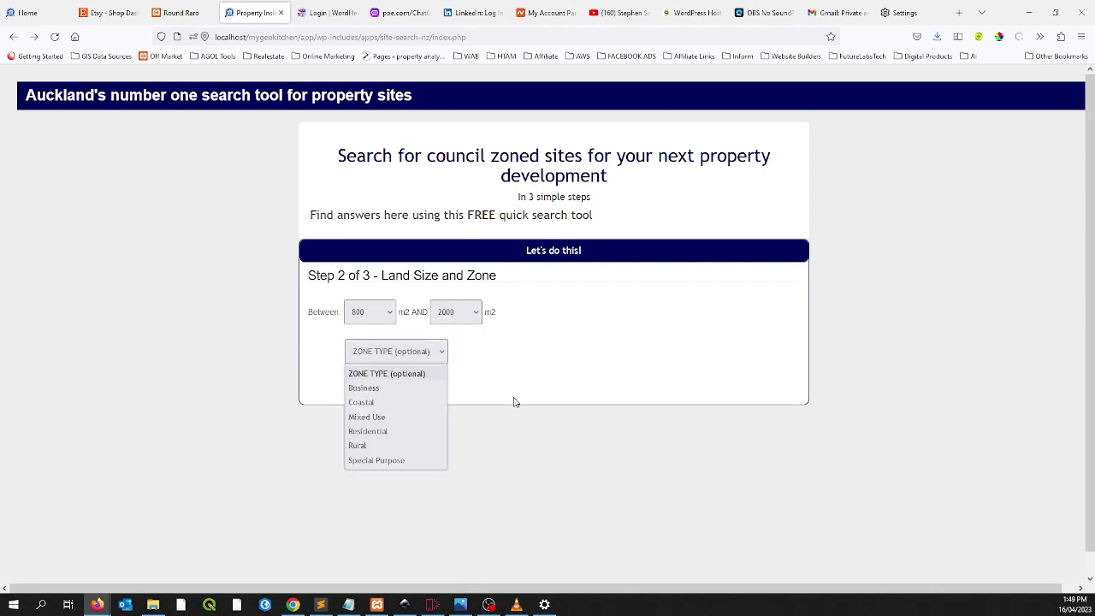
pyautogui.click(400, 418)
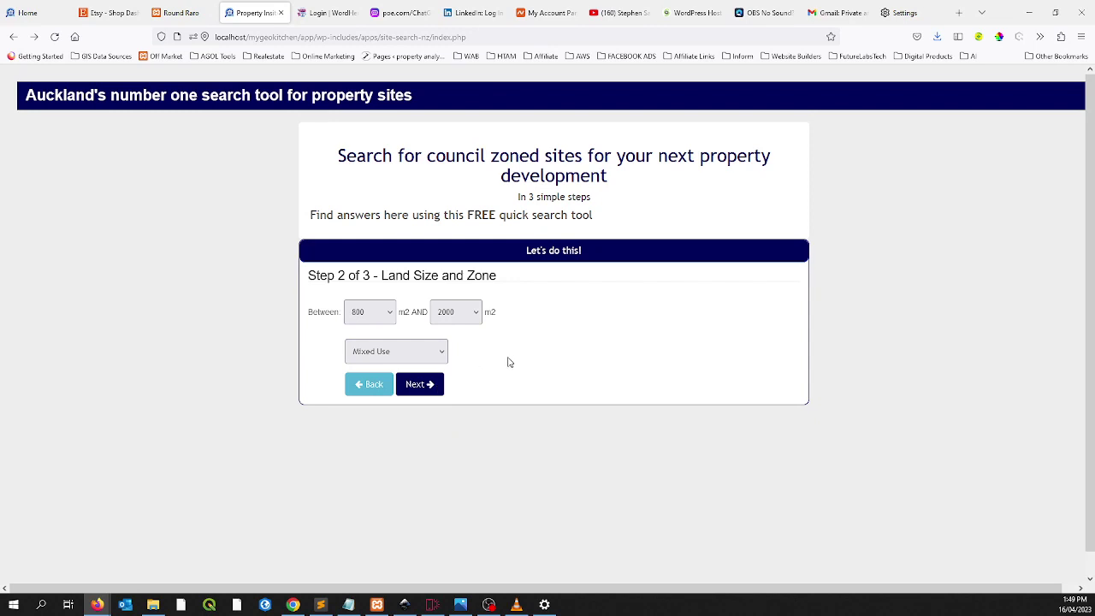
pyautogui.click(436, 387)
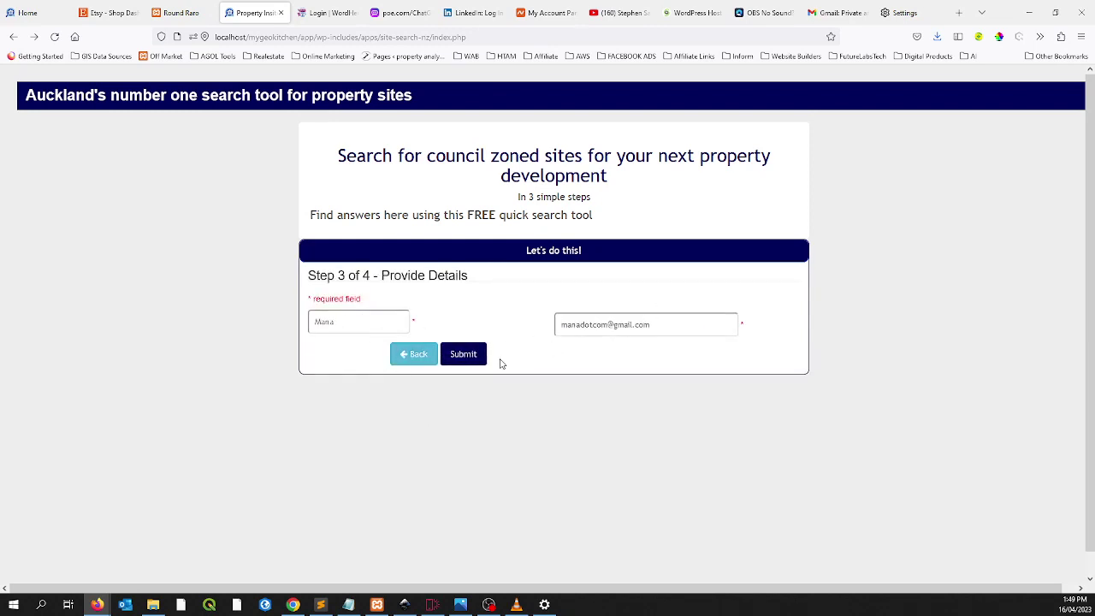
pyautogui.click(472, 358)
pyautogui.click(729, 293)
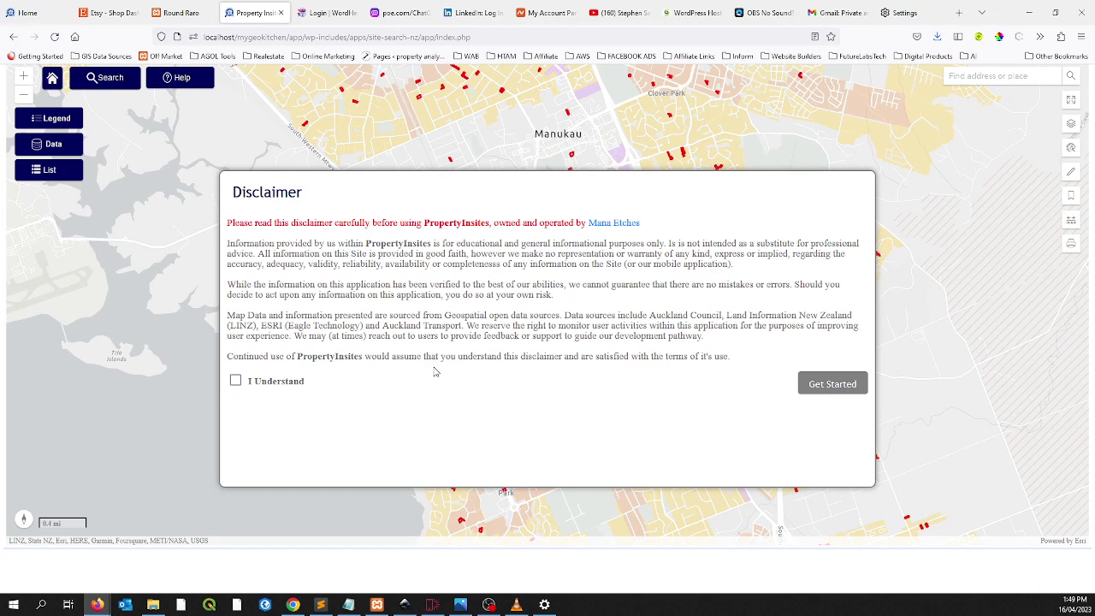
# Accept the disclaimer, then close the Property Details and Property of Interest popups for the parcel.
pyautogui.click(440, 375)
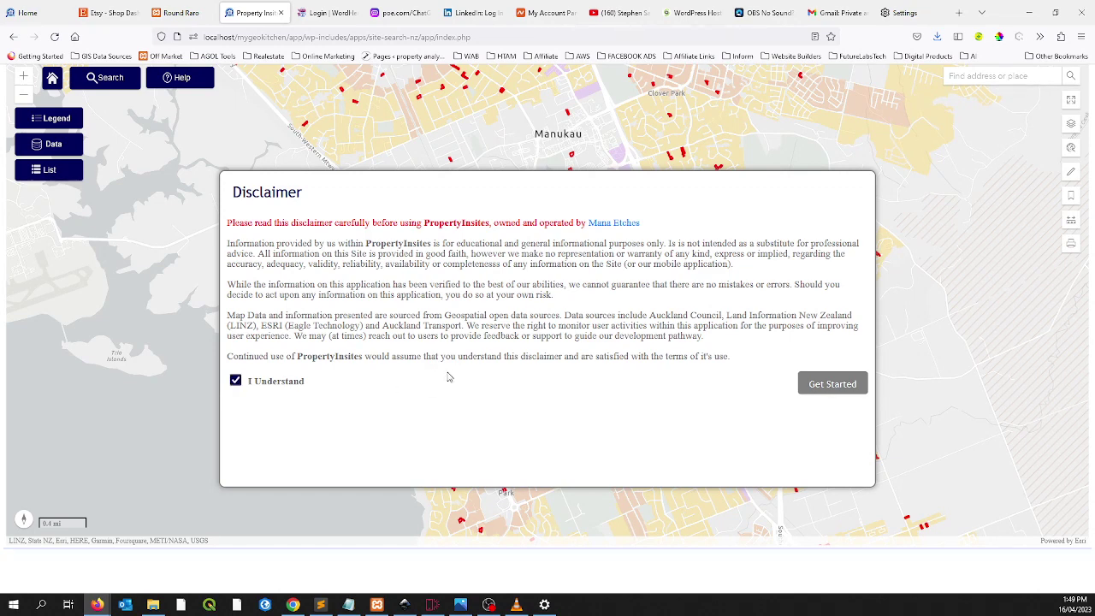
pyautogui.click(819, 385)
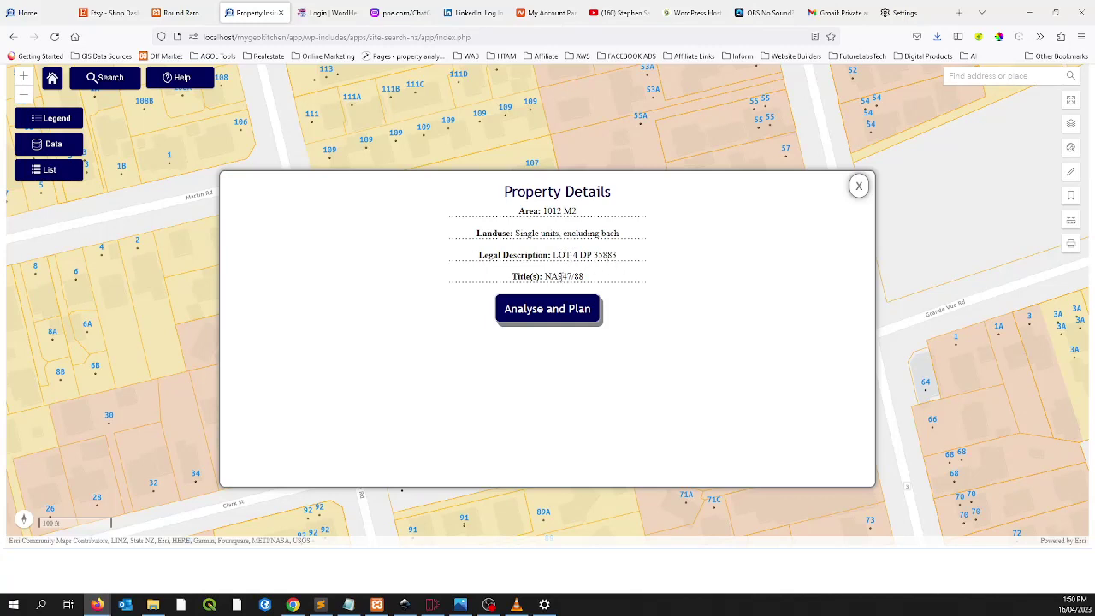
pyautogui.click(858, 186)
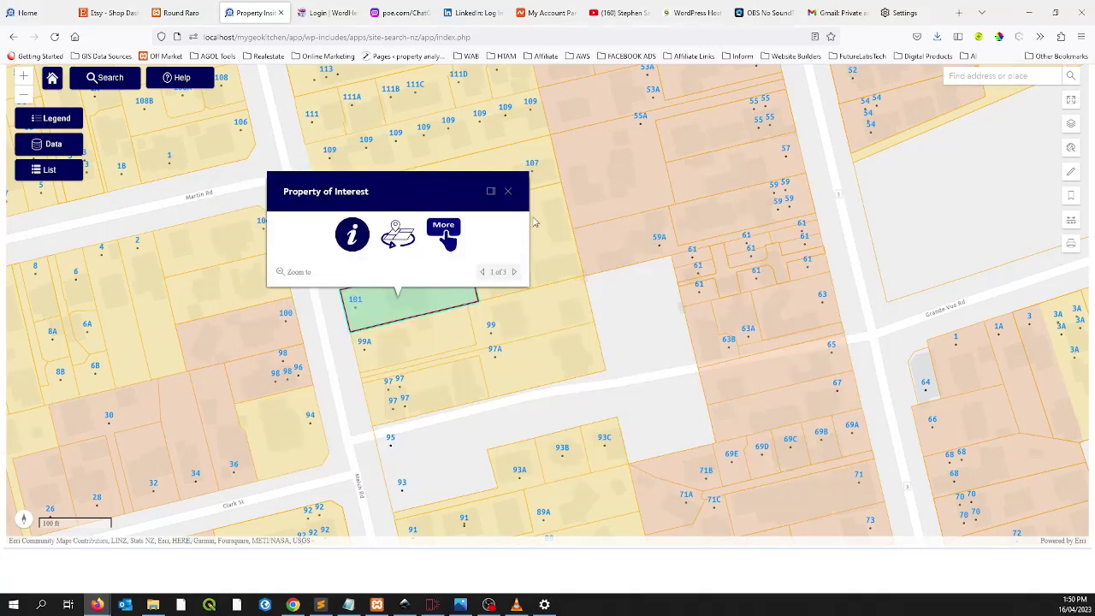
pyautogui.click(507, 191)
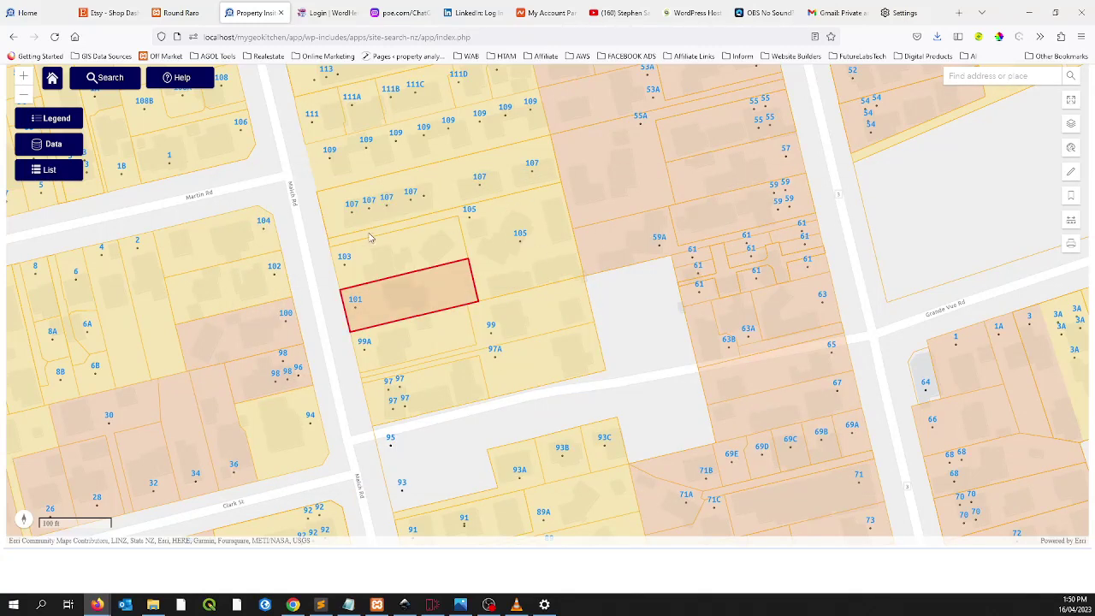
# In Map Data, tick Schools, Pharmacies, Public Transport and Population Growth (2018).
pyautogui.click(70, 148)
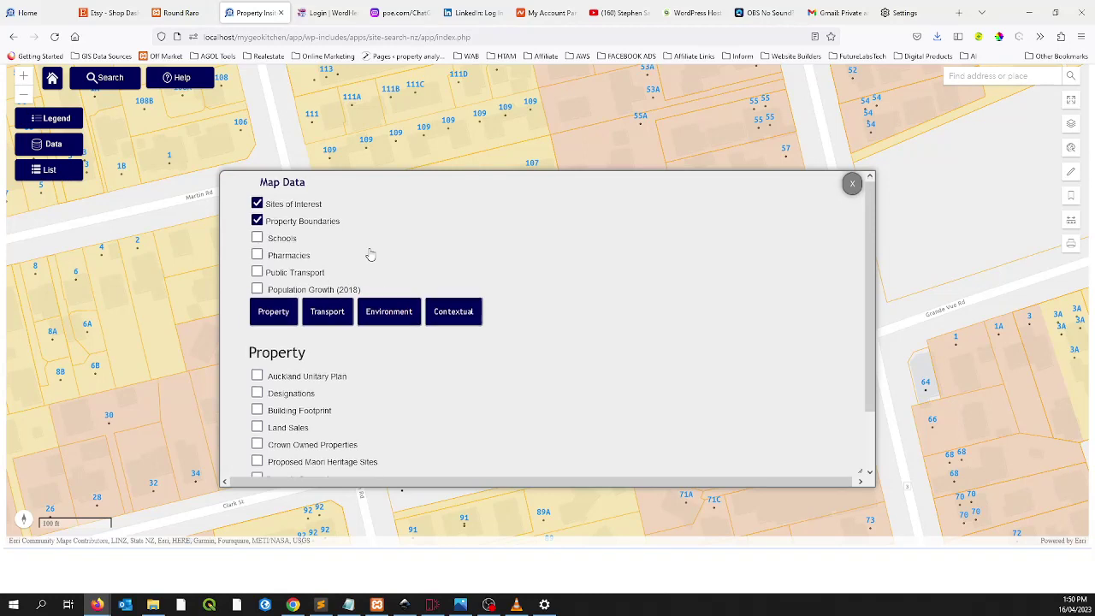
pyautogui.scroll(-1, 369, 257)
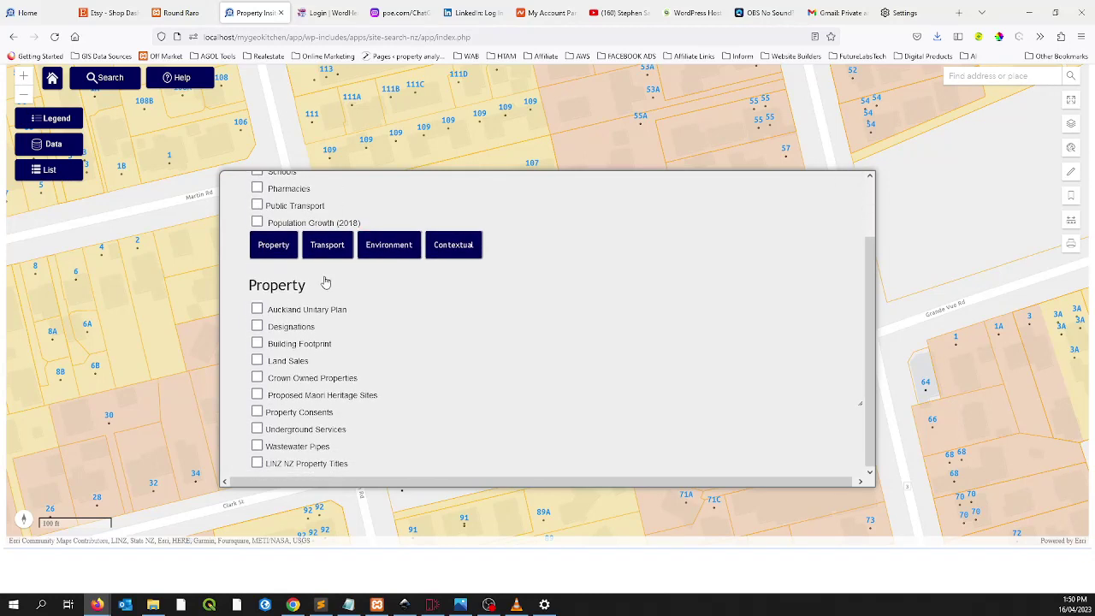
pyautogui.scroll(1, 325, 283)
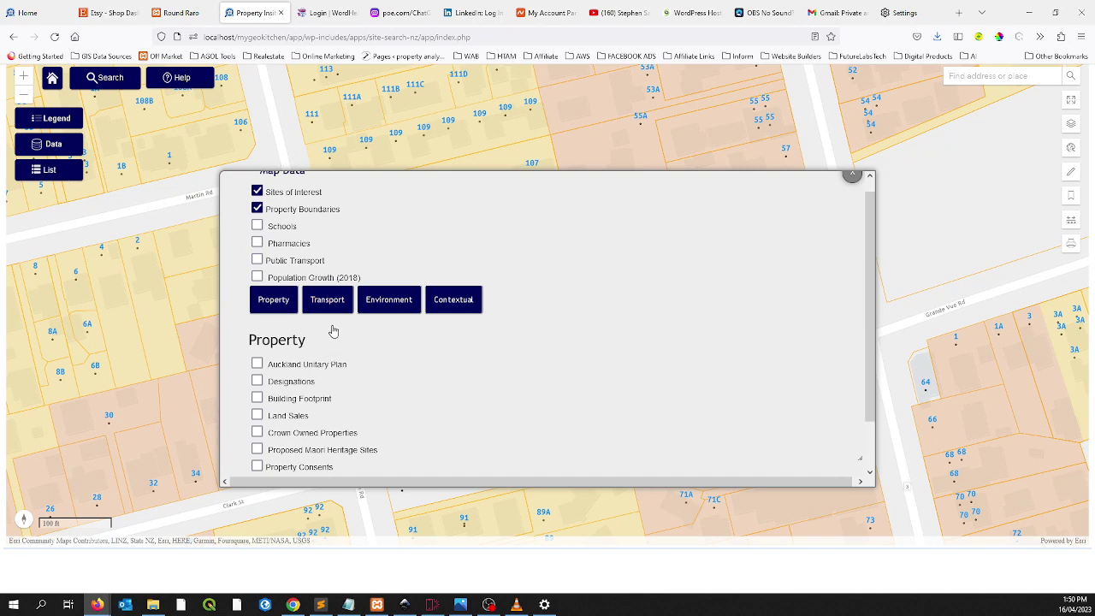
pyautogui.click(258, 227)
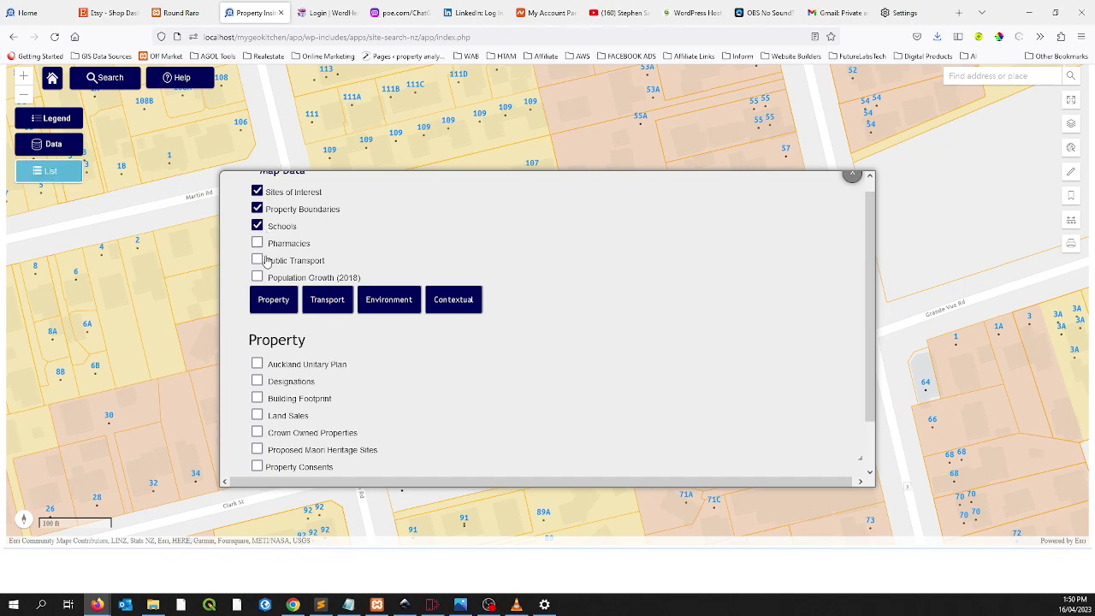
pyautogui.click(258, 244)
pyautogui.click(259, 261)
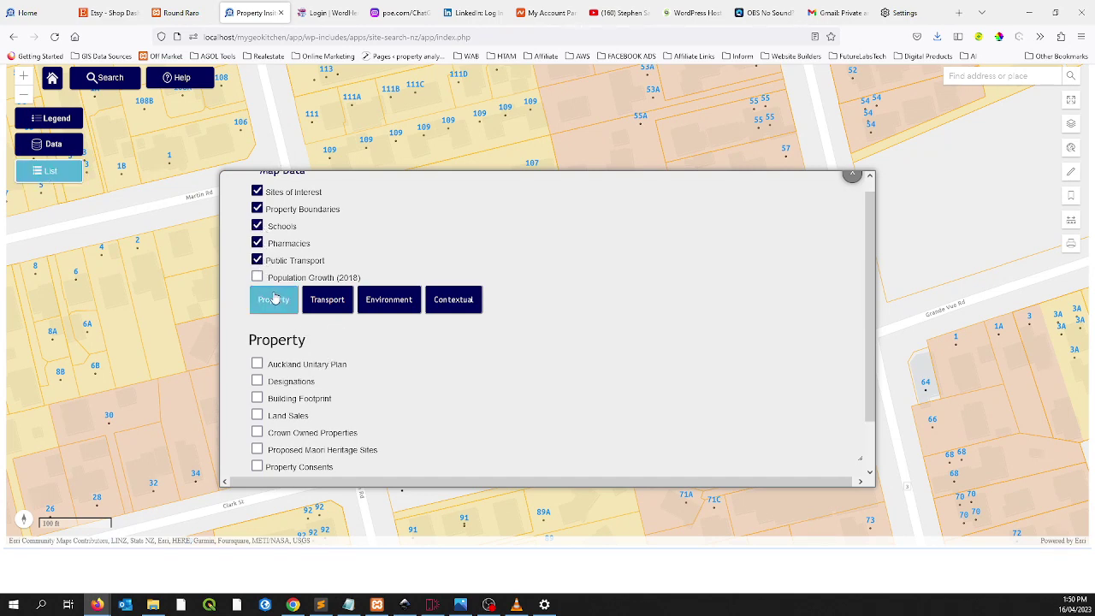
pyautogui.click(257, 277)
pyautogui.scroll(-2, 381, 165)
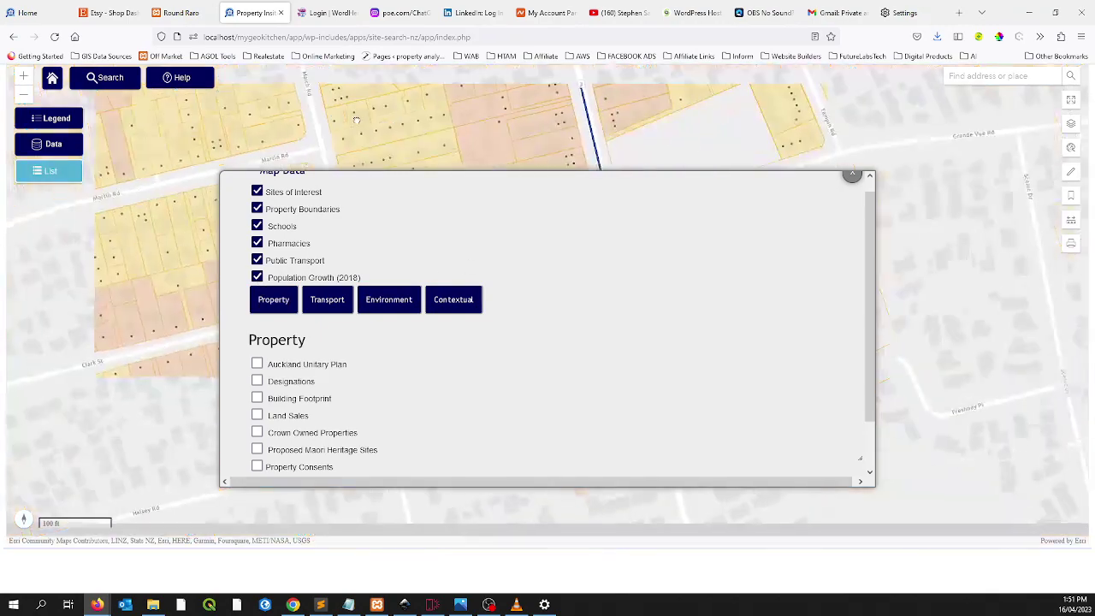
# Close Map Data, zoom out over Manukau, and bring up the map layer list.
pyautogui.click(854, 180)
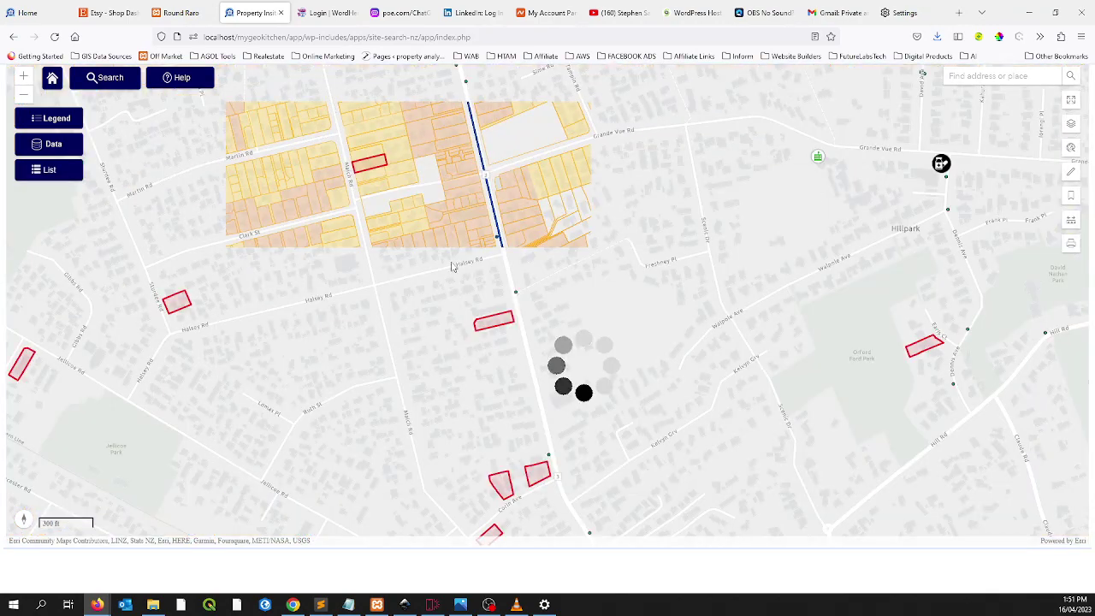
pyautogui.scroll(-2, 449, 265)
pyautogui.scroll(-2, 432, 270)
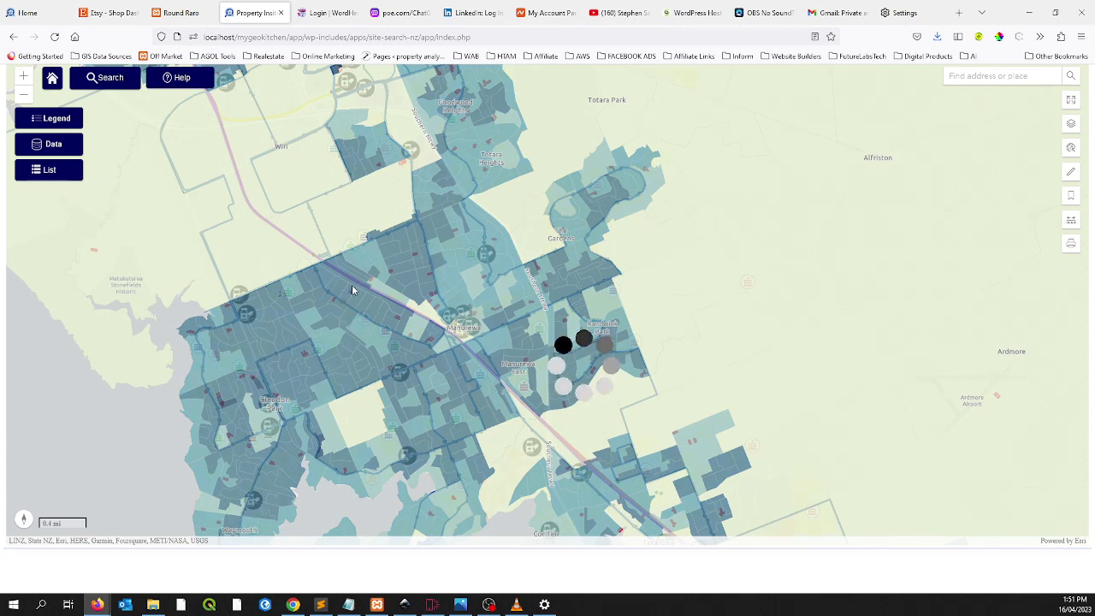
pyautogui.click(1071, 125)
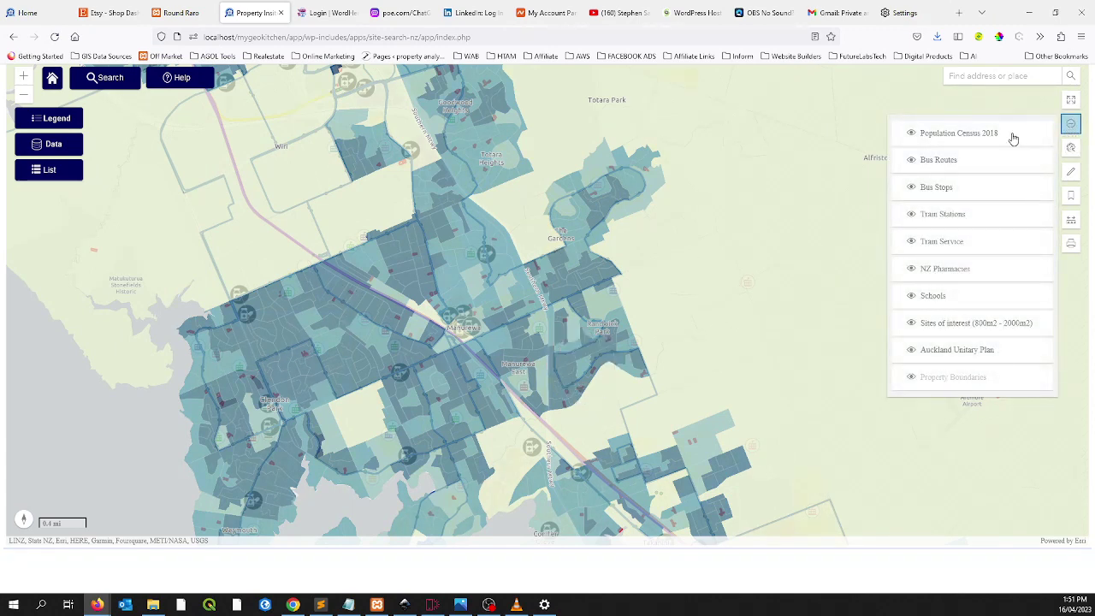
# Hide the Population Census 2018 layer and pan to a nearby area.
pyautogui.click(912, 136)
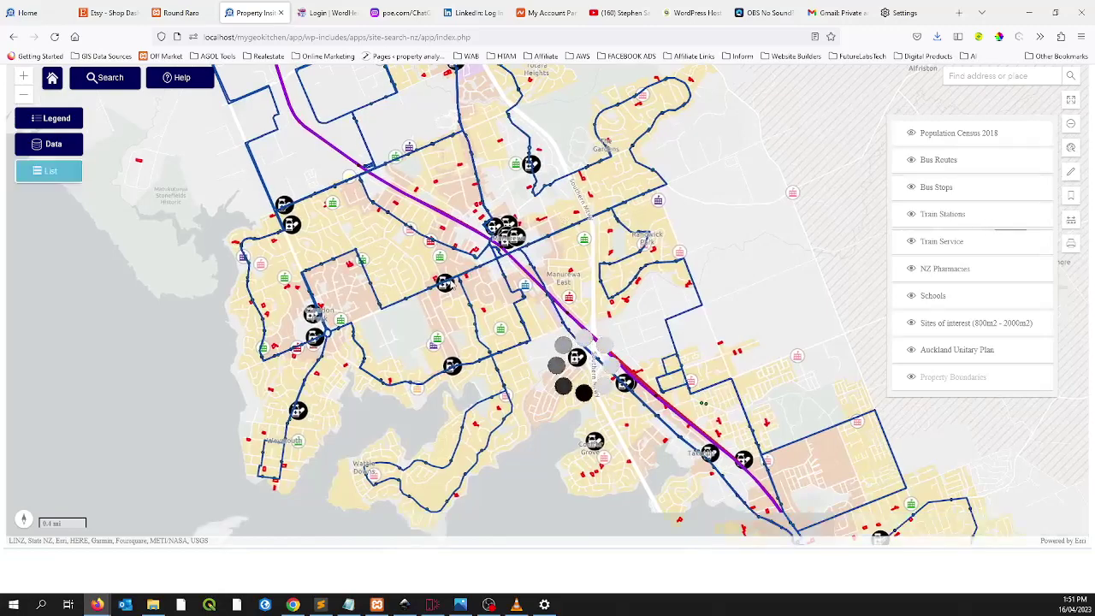
pyautogui.scroll(1, 450, 282)
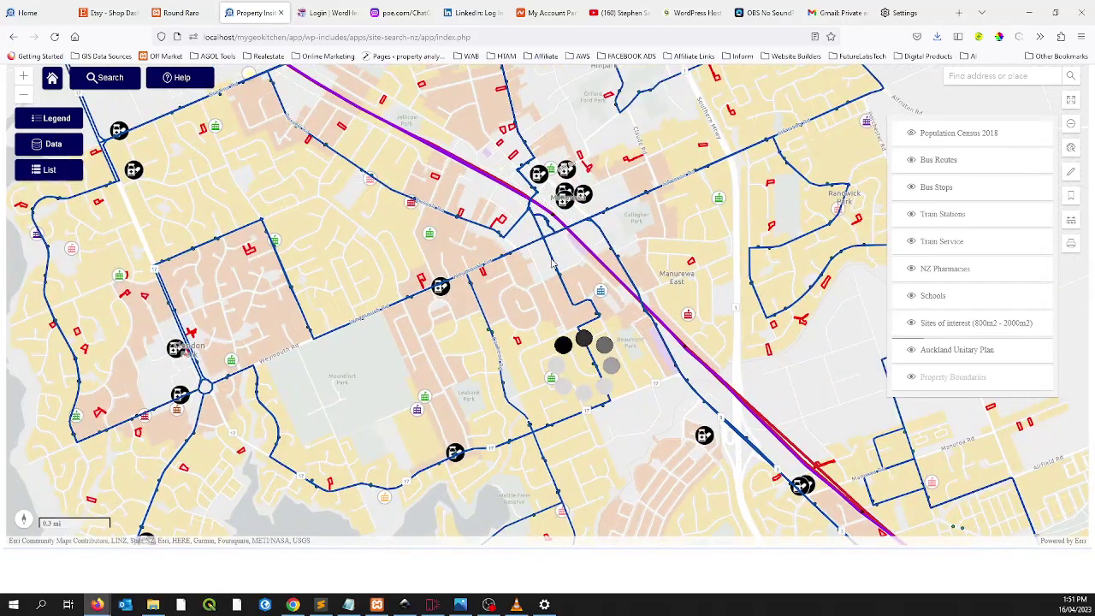
pyautogui.moveTo(553, 262); pyautogui.dragTo(499, 285)
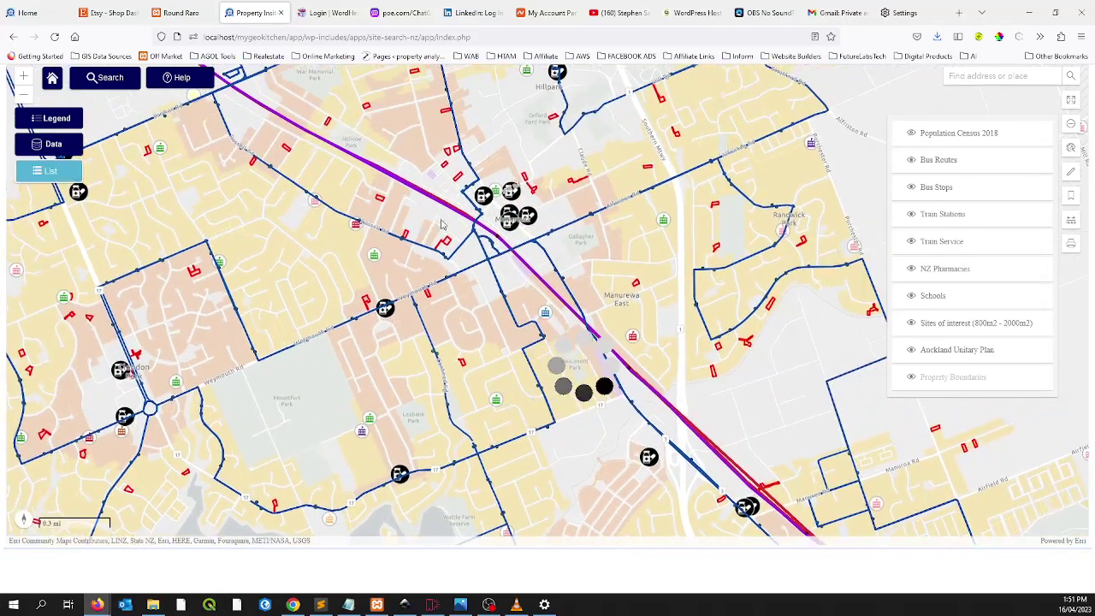
pyautogui.moveTo(442, 225); pyautogui.dragTo(422, 293)
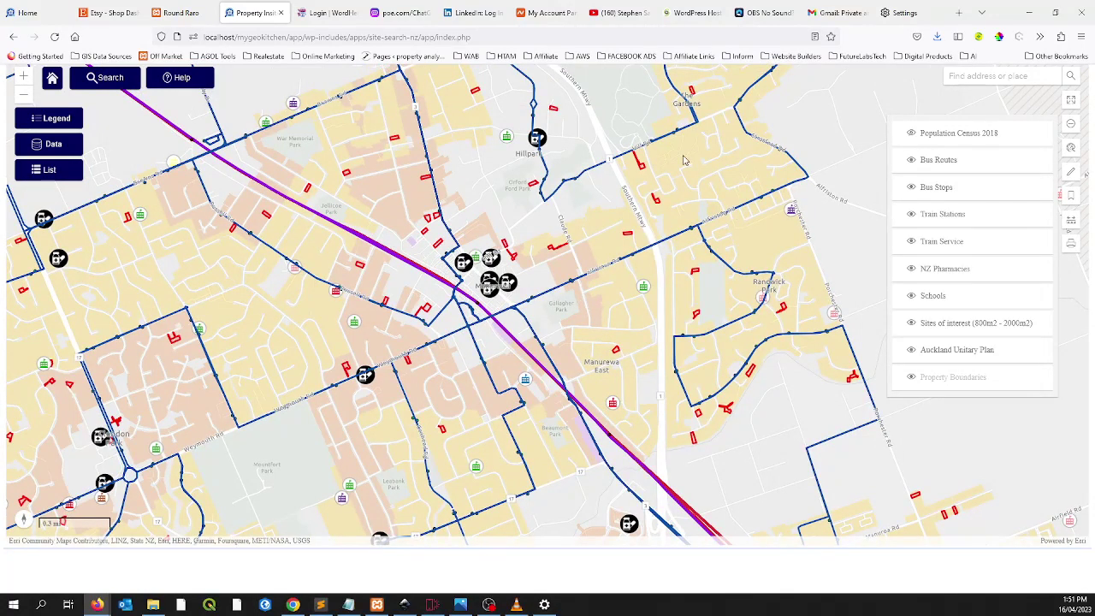
# In the legend, hide Bus Routes, Bus Stops, Train Stations, Train Service and NZ Pharmacies.
pyautogui.click(52, 118)
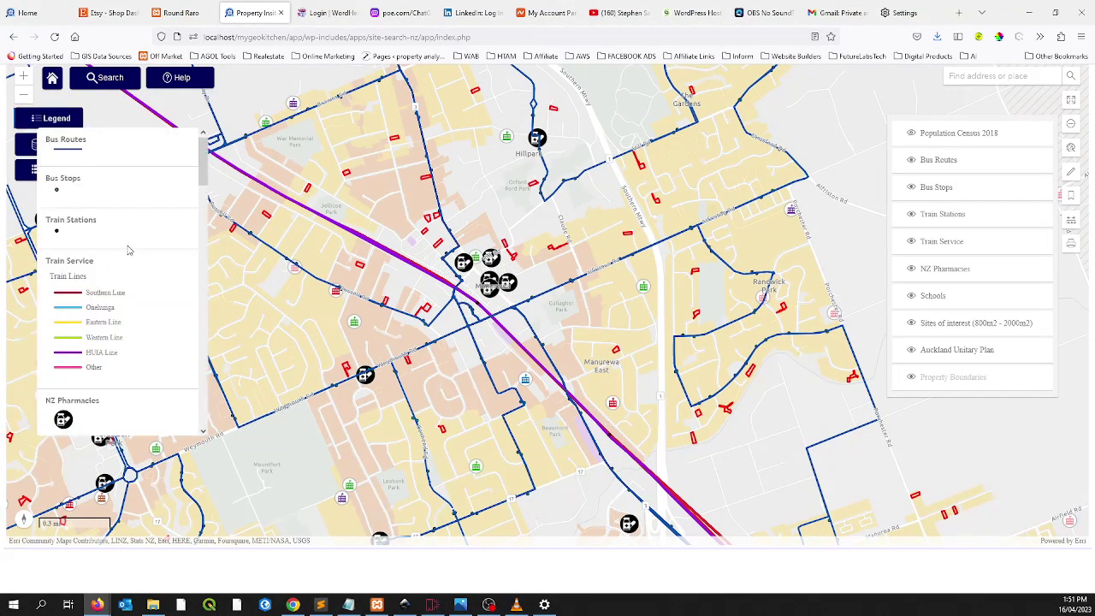
pyautogui.click(912, 160)
pyautogui.click(913, 186)
pyautogui.click(912, 214)
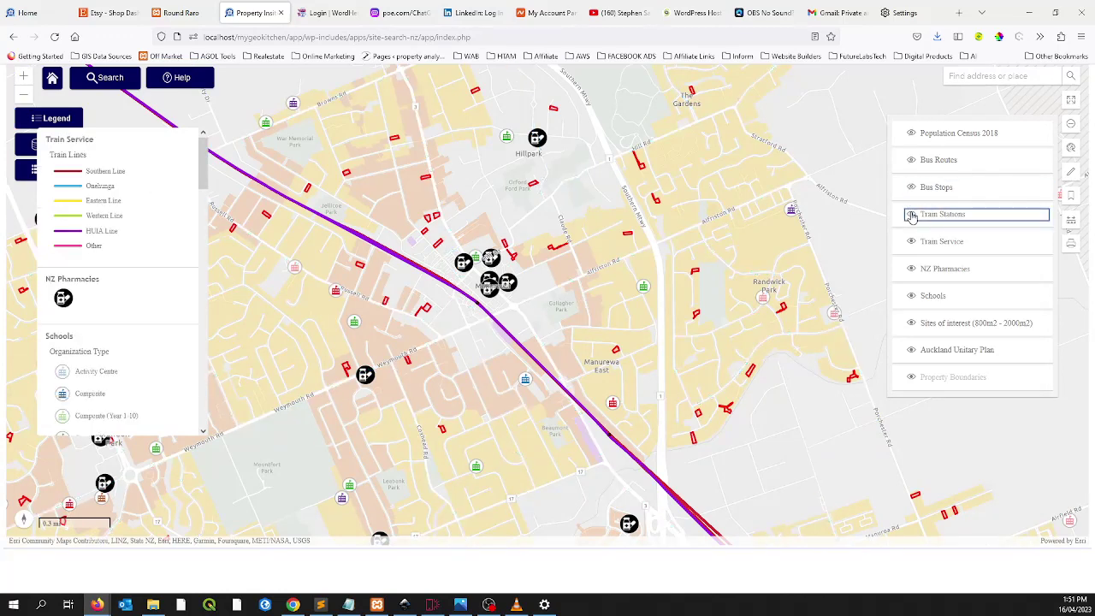
pyautogui.click(912, 241)
pyautogui.click(912, 269)
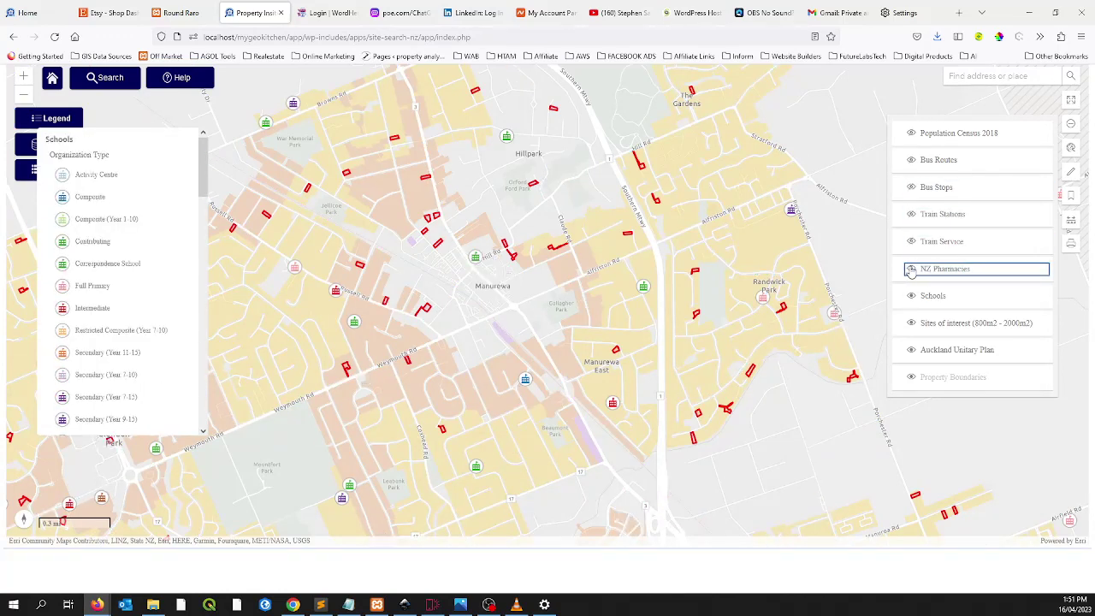
pyautogui.click(912, 269)
pyautogui.click(912, 269)
# Centre the red parcel, then in Map Data untick Pharmacies and Schools and tick Designations.
pyautogui.scroll(-2, 419, 296)
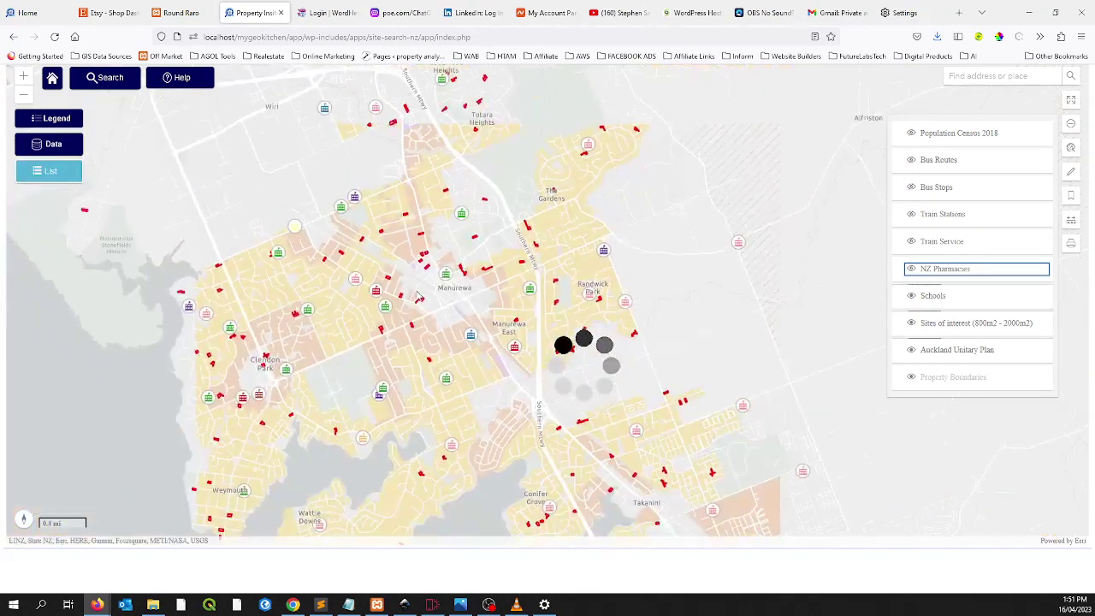
pyautogui.scroll(2, 396, 282)
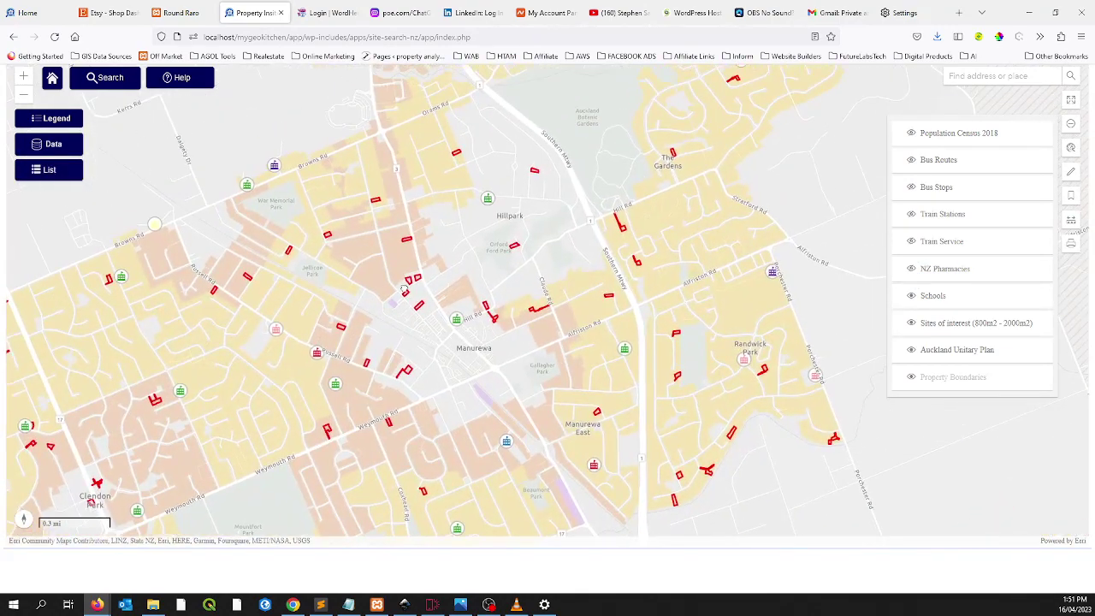
pyautogui.scroll(4, 363, 189)
pyautogui.moveTo(399, 232); pyautogui.dragTo(403, 257)
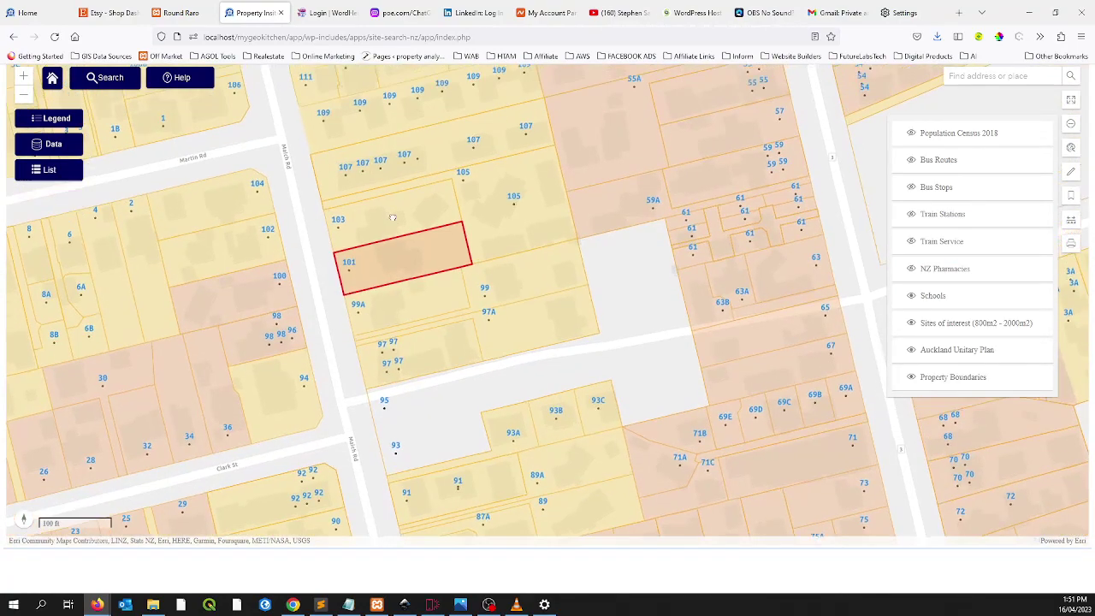
pyautogui.scroll(-1, 423, 268)
pyautogui.scroll(-3, 422, 267)
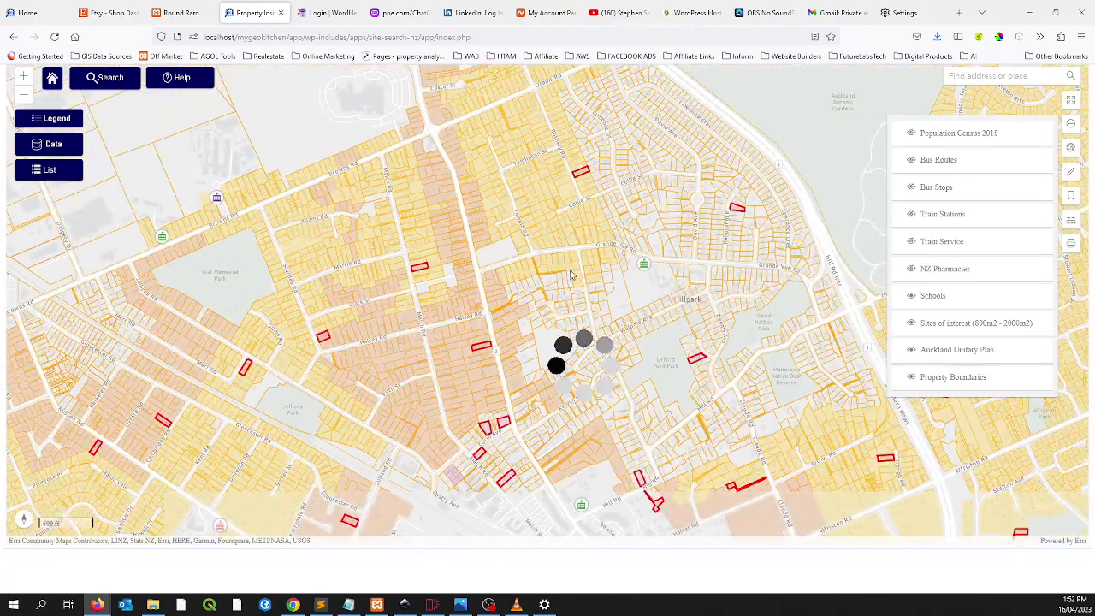
pyautogui.click(60, 148)
pyautogui.click(257, 242)
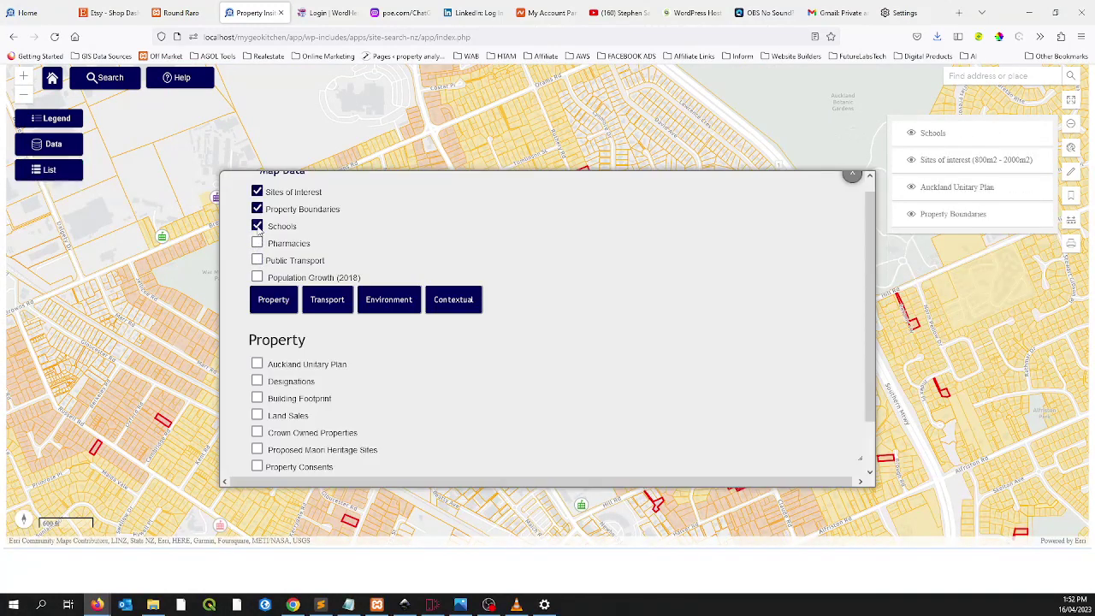
pyautogui.click(257, 226)
pyautogui.click(256, 380)
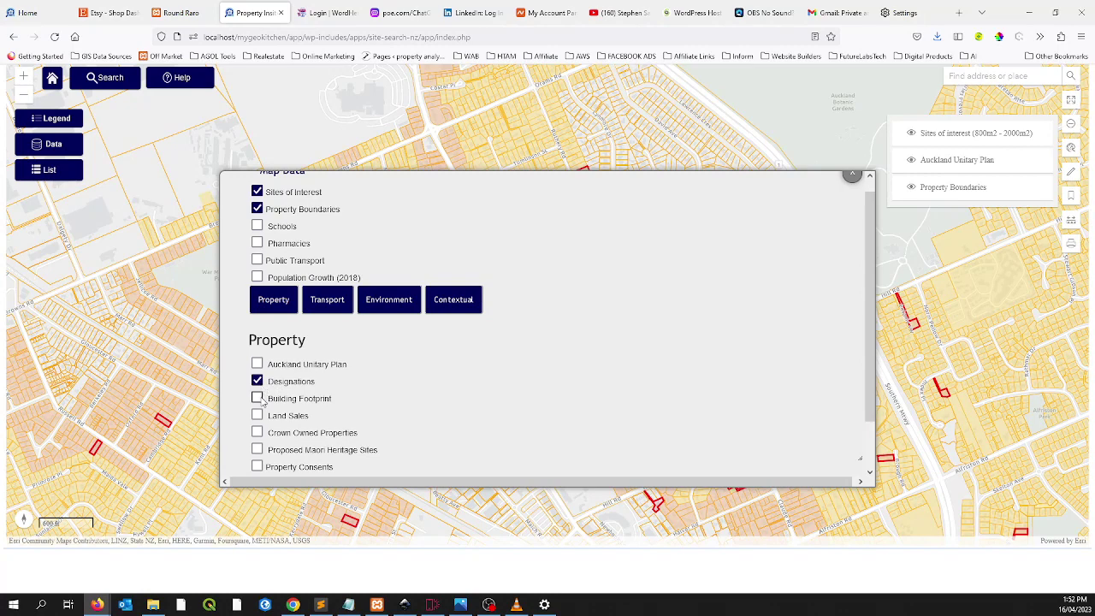
# Tick Building Footprint, Underground Services and Wastewater Pipes, then zoom onto parcel 101.
pyautogui.click(256, 398)
pyautogui.scroll(-1, 270, 390)
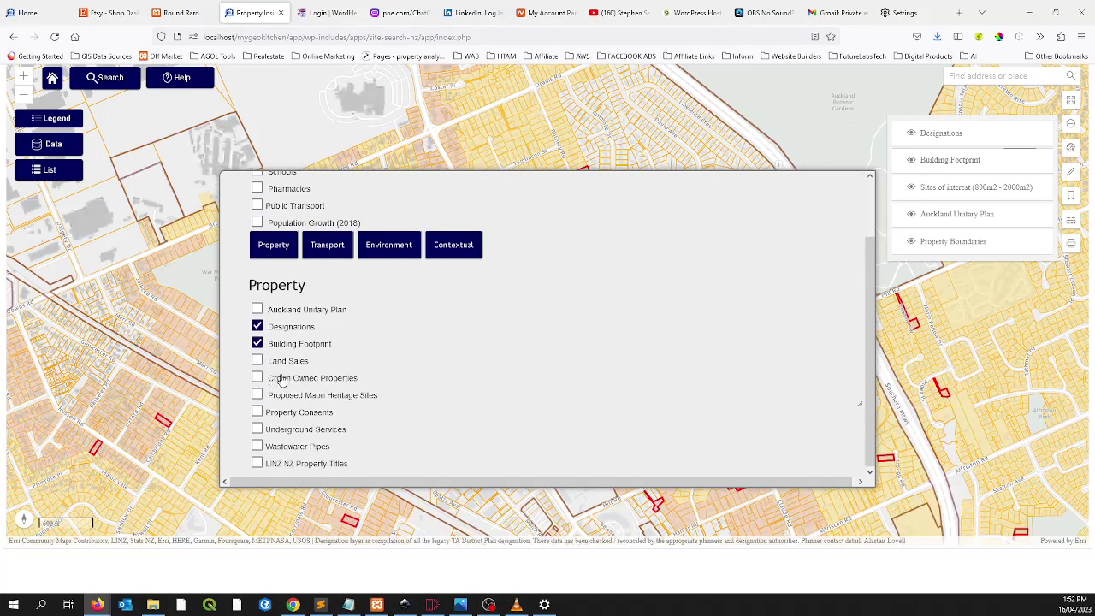
pyautogui.click(257, 429)
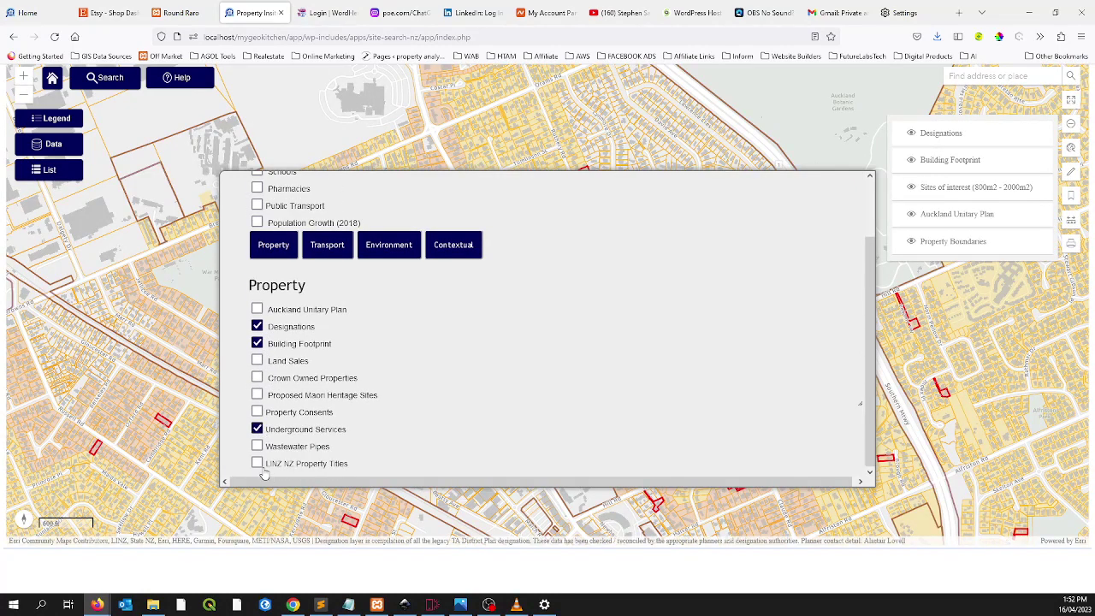
pyautogui.click(257, 446)
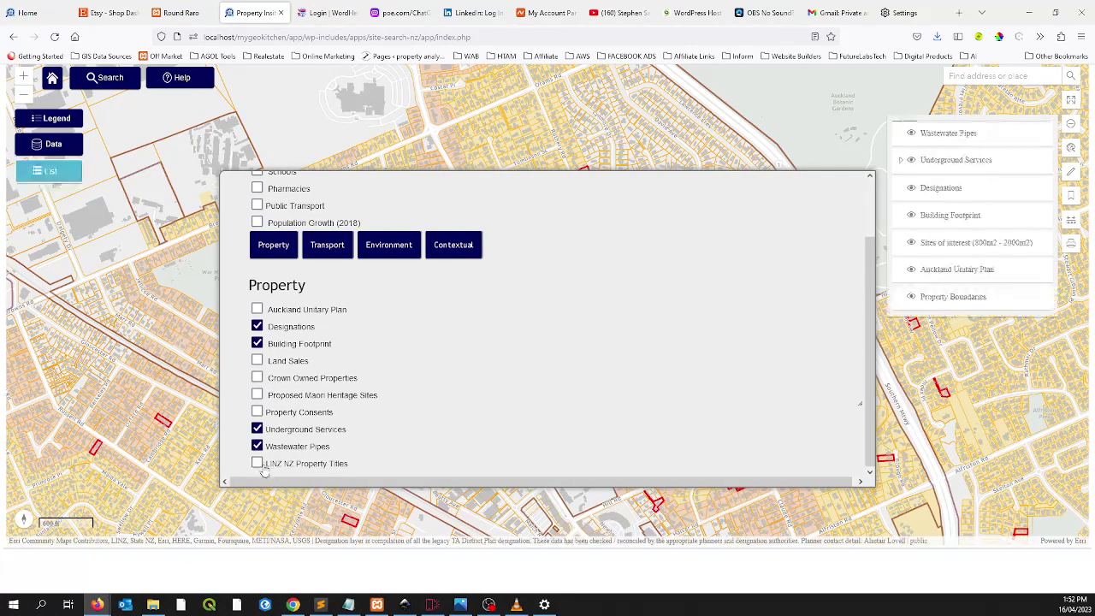
pyautogui.scroll(2, 865, 197)
pyautogui.click(855, 193)
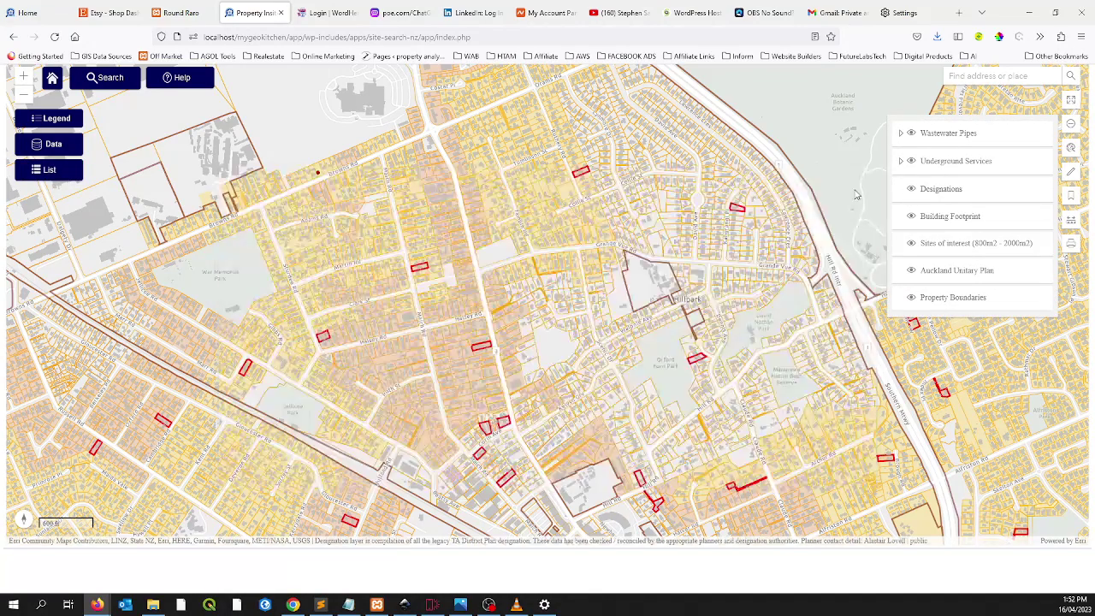
pyautogui.scroll(4, 432, 275)
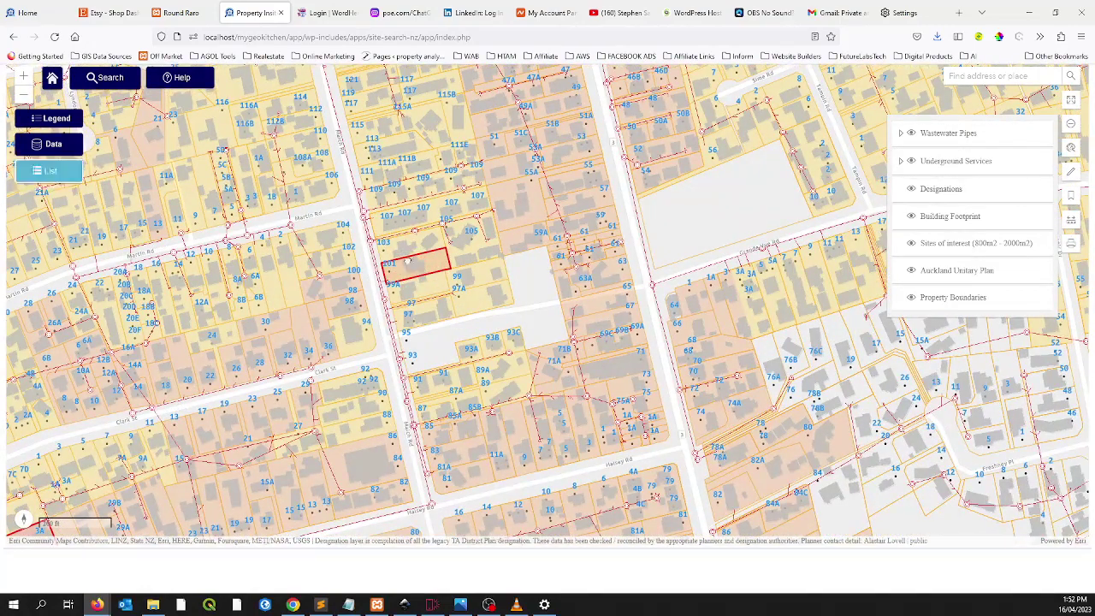
# Zoom in on parcel 101 and hide the Wastewater Pipes layer under Underground Services.
pyautogui.scroll(3, 409, 265)
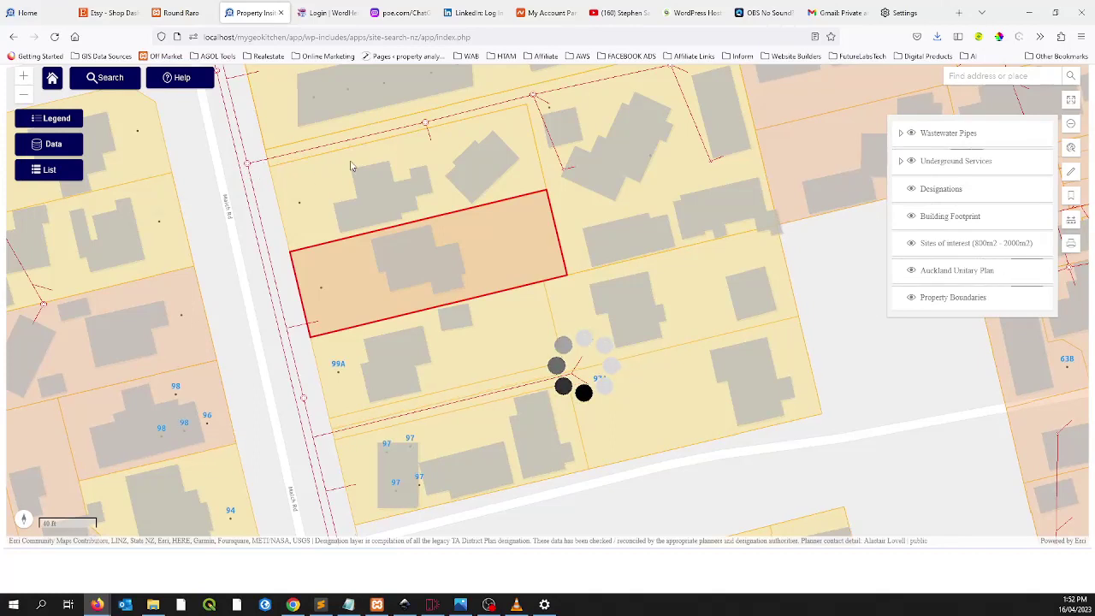
pyautogui.click(900, 161)
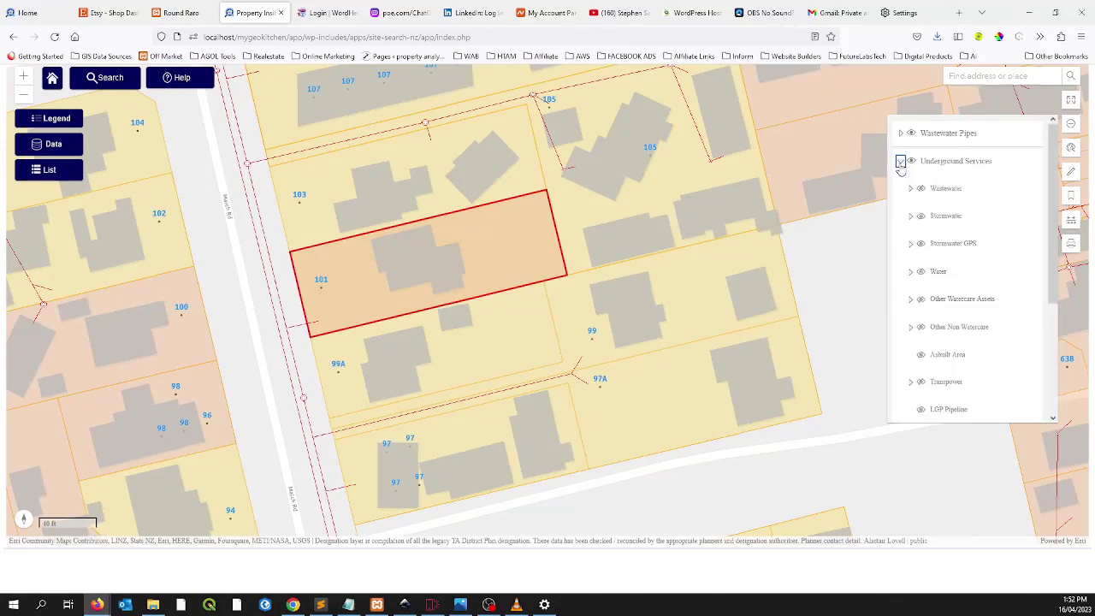
pyautogui.scroll(-3, 929, 239)
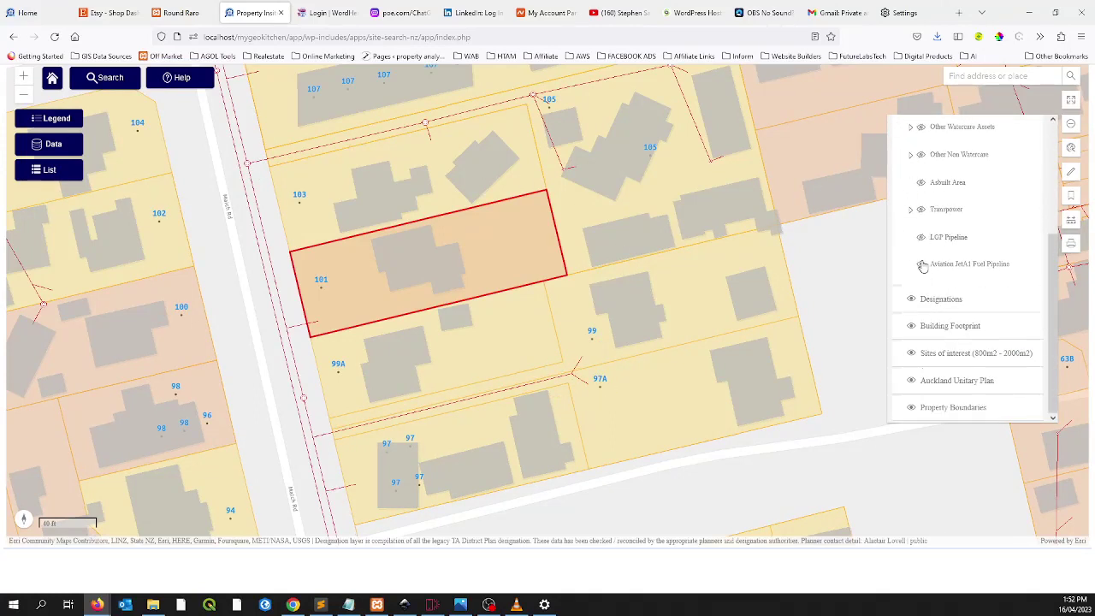
pyautogui.scroll(2, 930, 282)
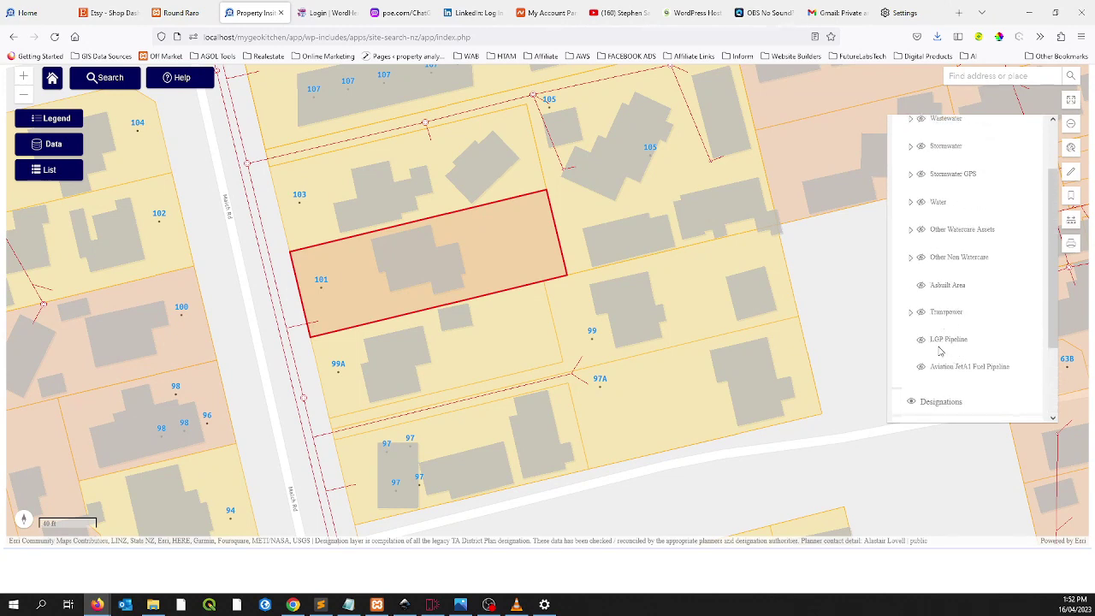
pyautogui.scroll(1, 938, 273)
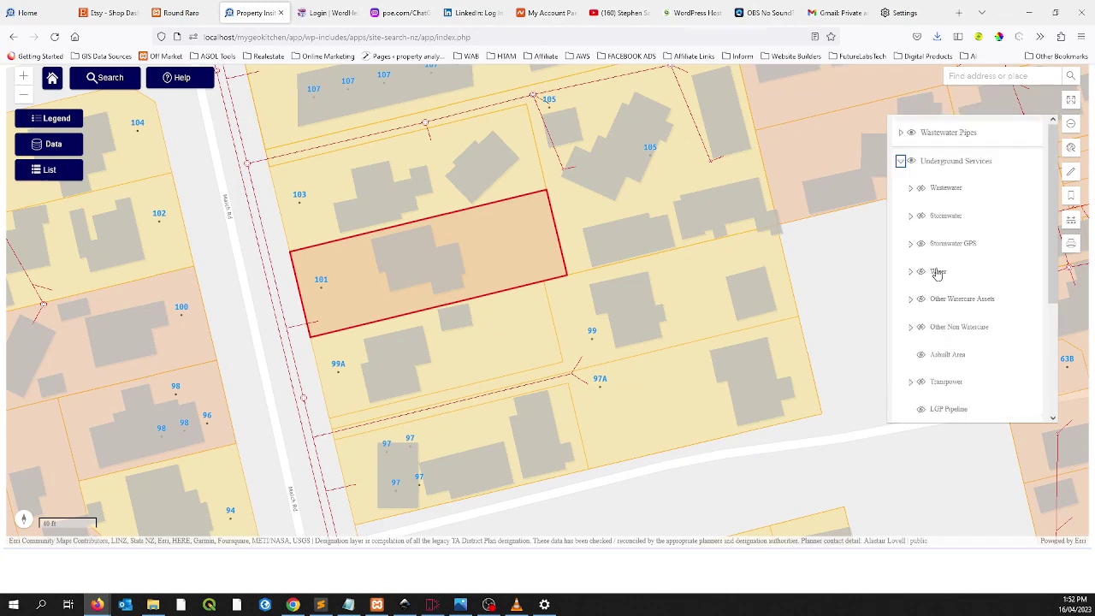
pyautogui.click(910, 217)
pyautogui.click(910, 218)
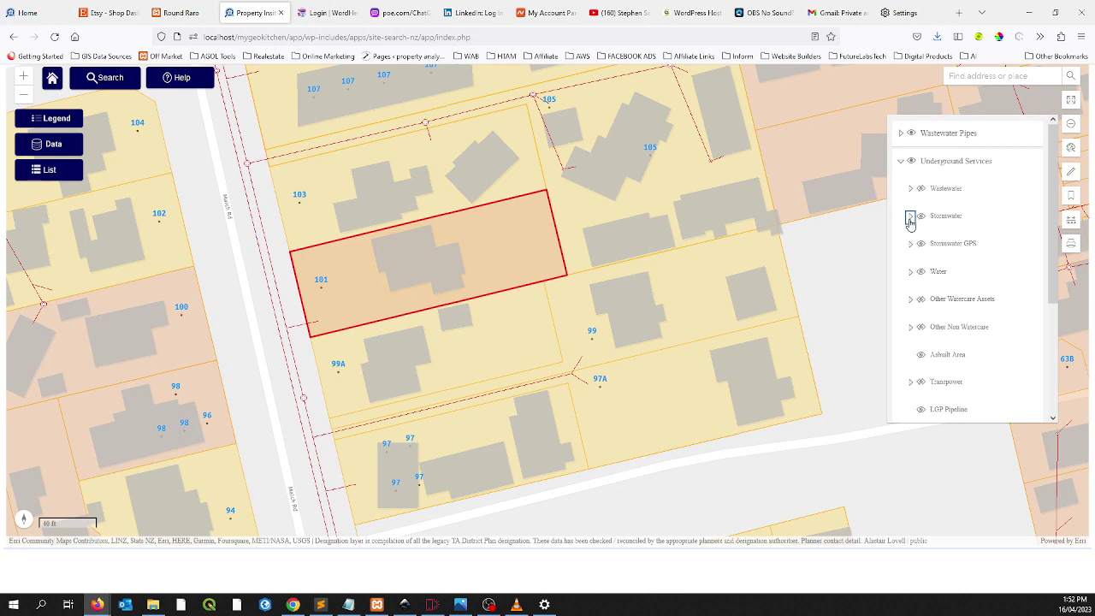
pyautogui.click(912, 174)
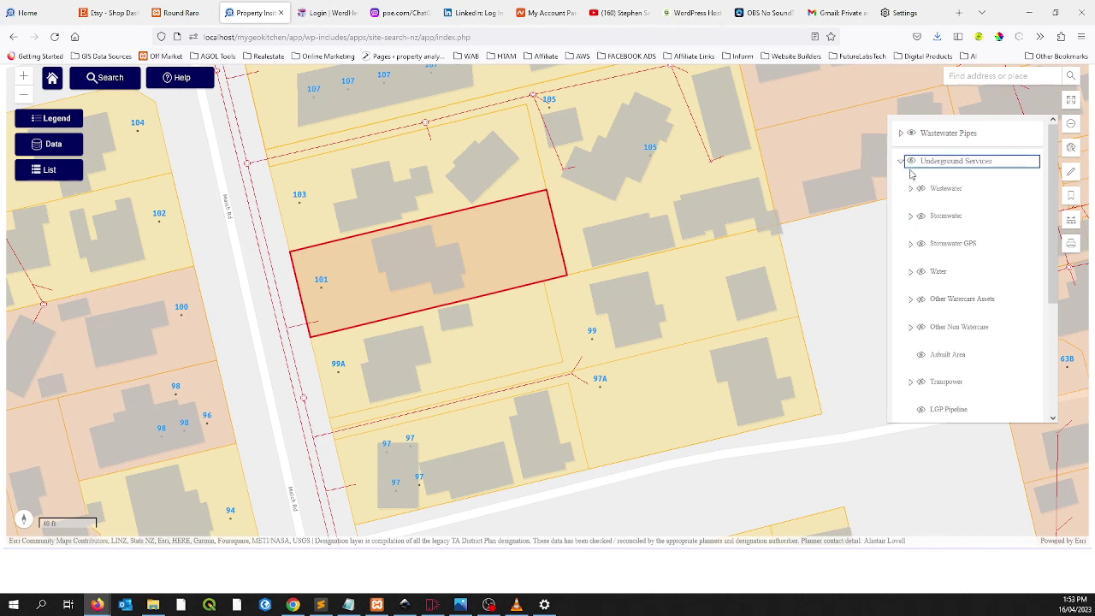
pyautogui.click(912, 134)
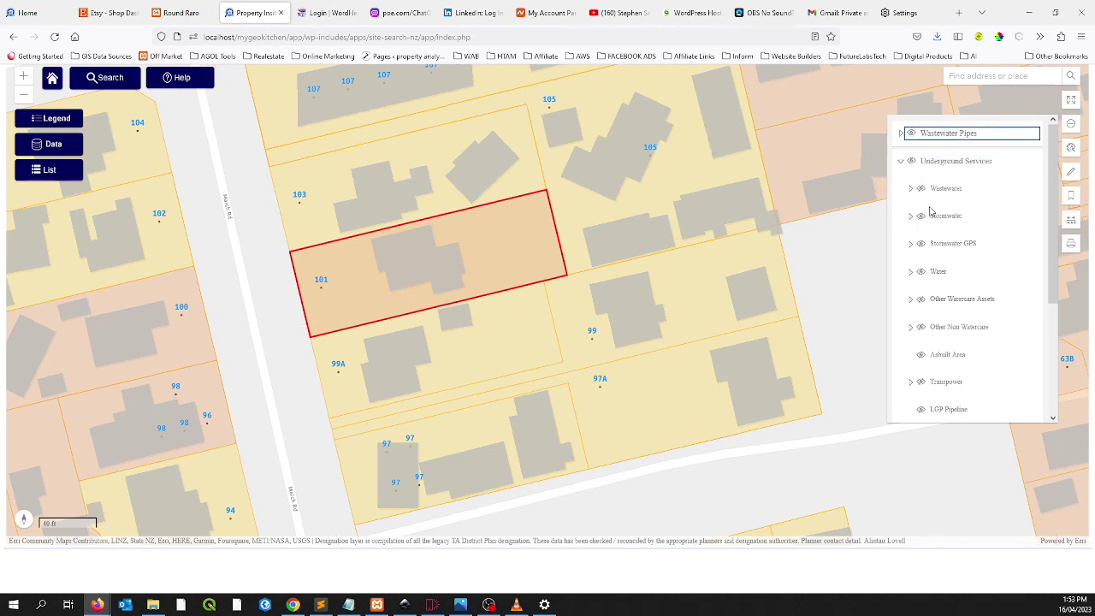
pyautogui.click(901, 162)
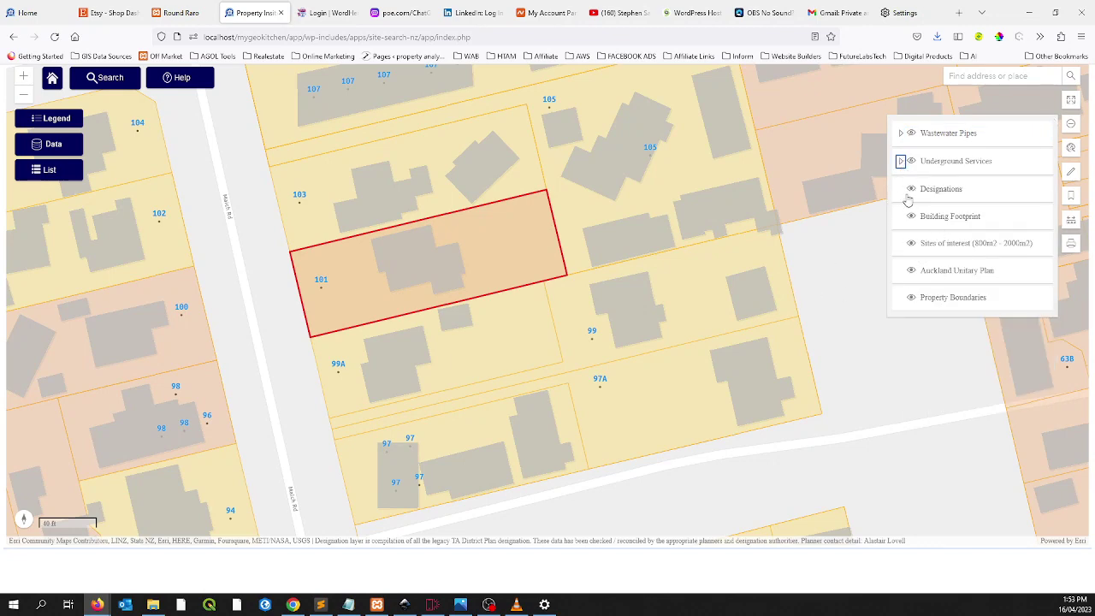
# Pan toward Hillpark and zoom back in on parcel 101 until lot numbers show.
pyautogui.scroll(-3, 475, 298)
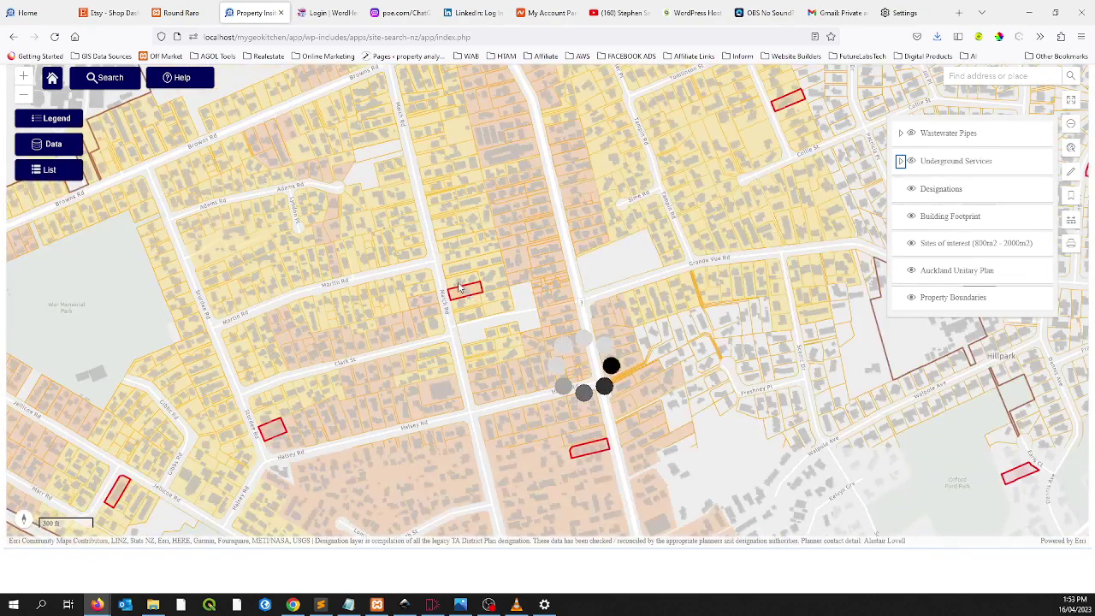
pyautogui.scroll(-1, 463, 302)
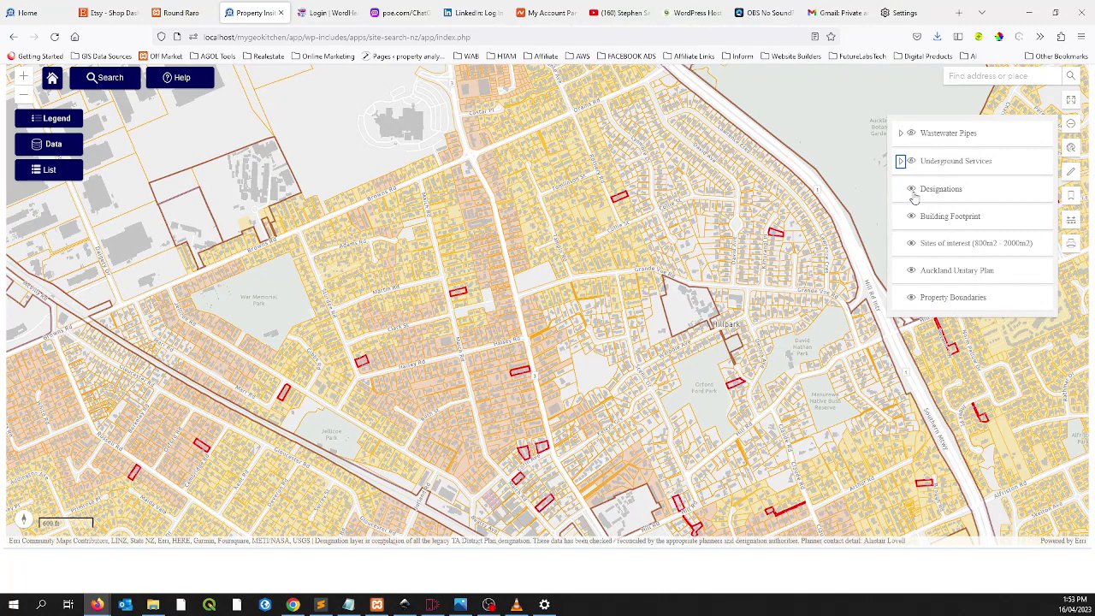
pyautogui.moveTo(684, 316); pyautogui.dragTo(611, 254)
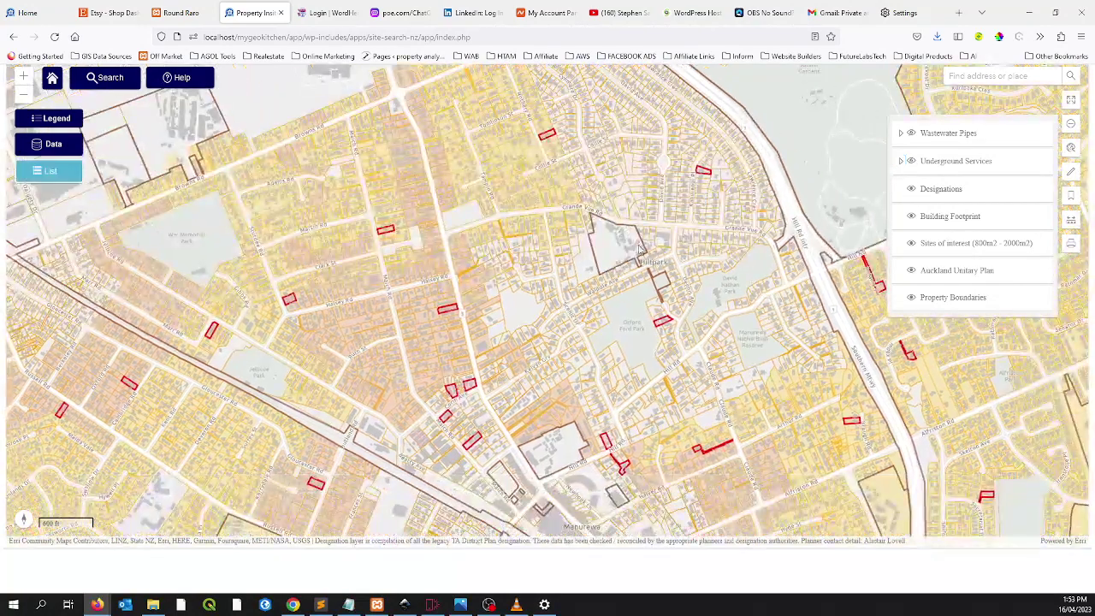
pyautogui.scroll(2, 625, 265)
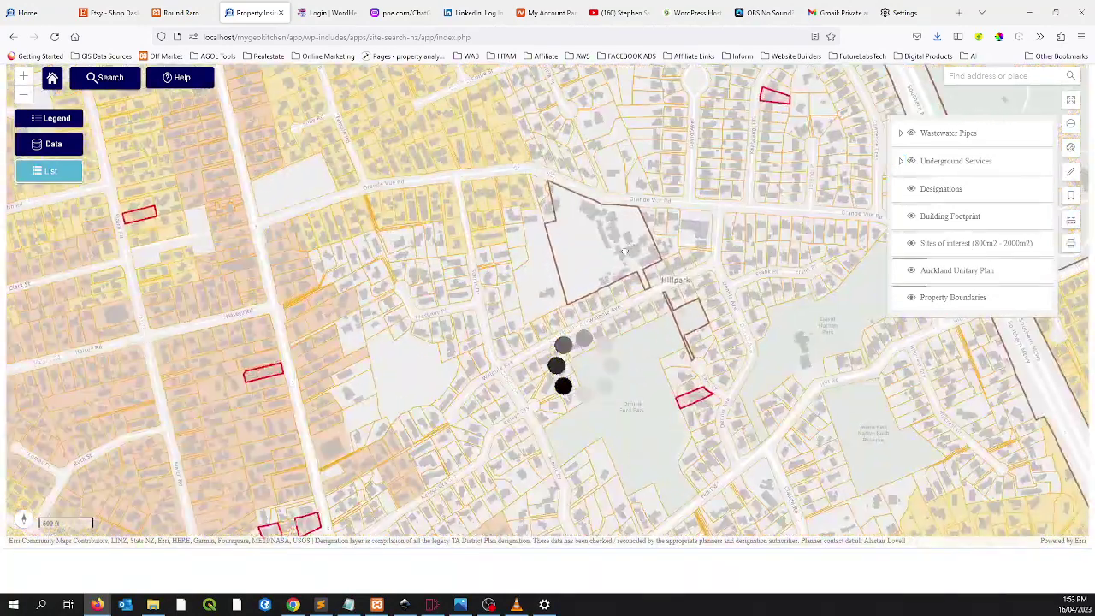
pyautogui.scroll(2, 601, 280)
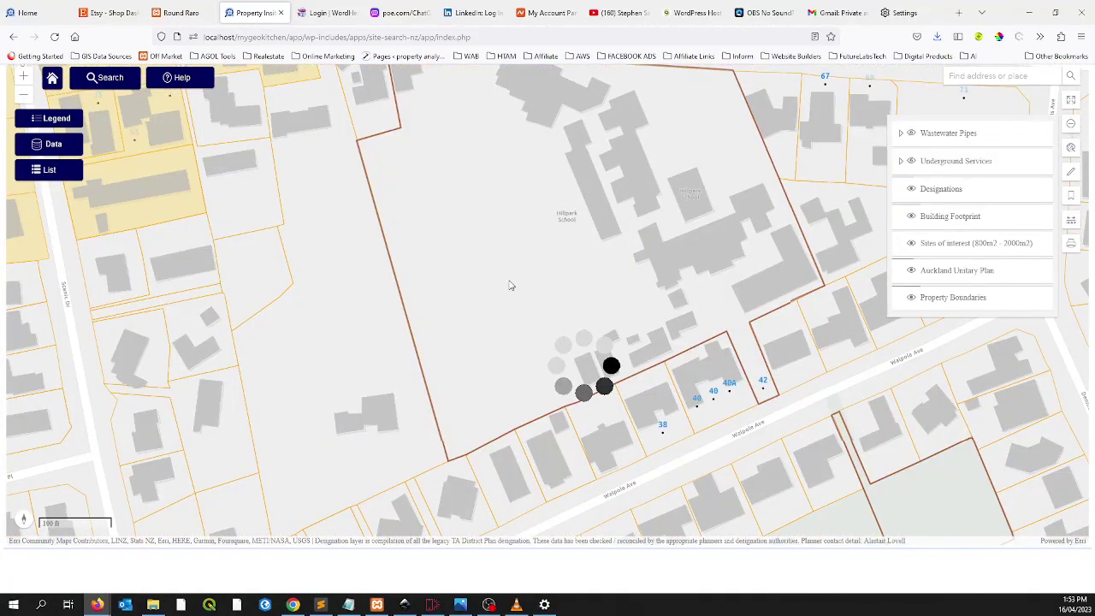
pyautogui.scroll(-1, 510, 274)
pyautogui.scroll(-1, 510, 274)
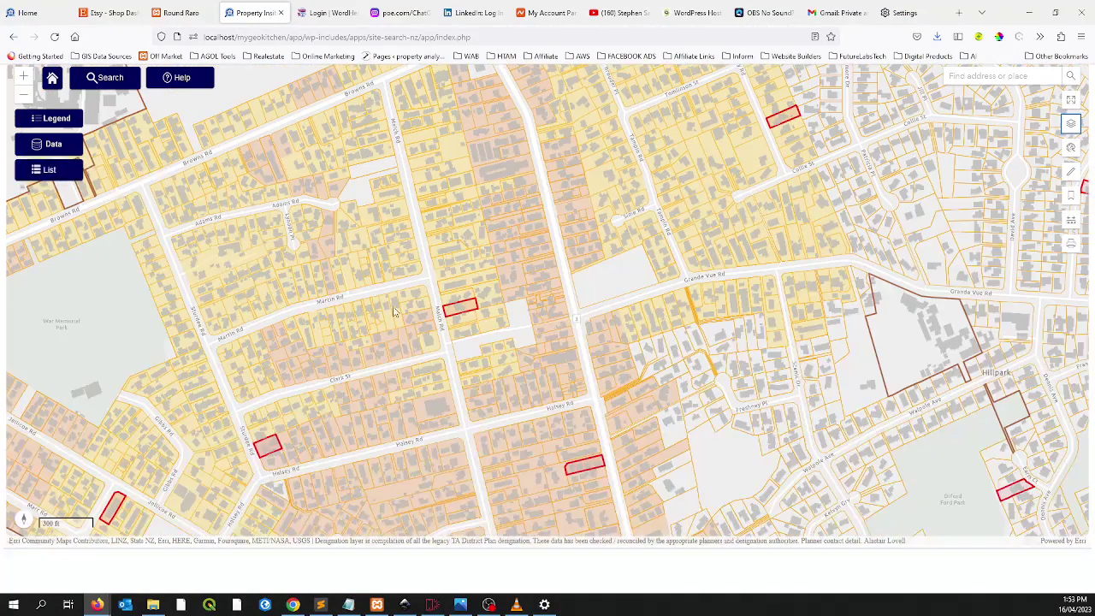
pyautogui.scroll(3, 461, 314)
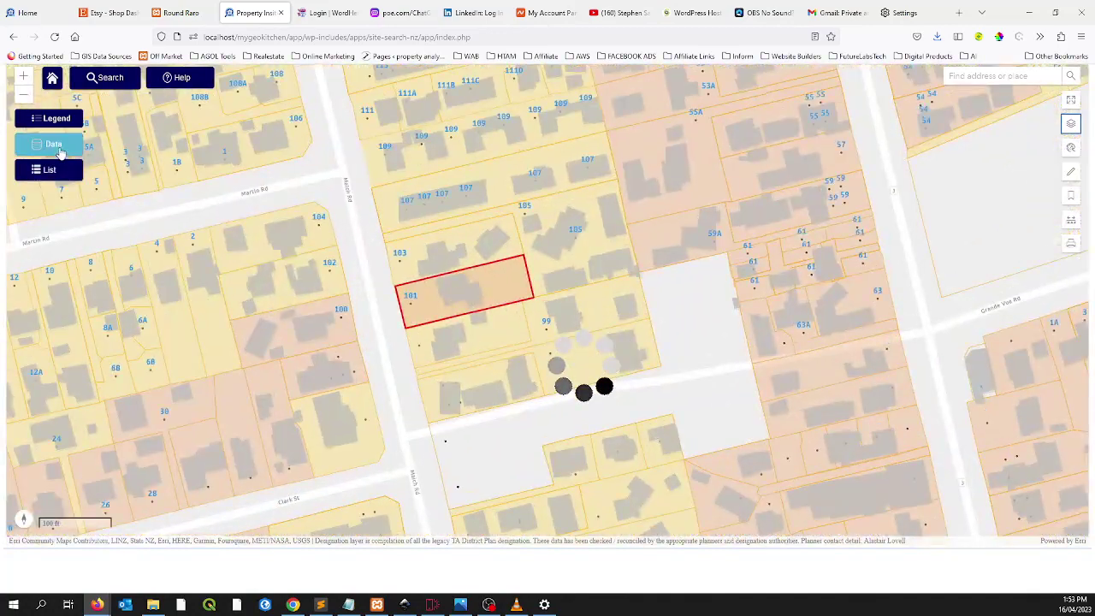
# Turn on the Contours layer from the Environment data layers.
pyautogui.click(53, 145)
pyautogui.scroll(-2, 316, 385)
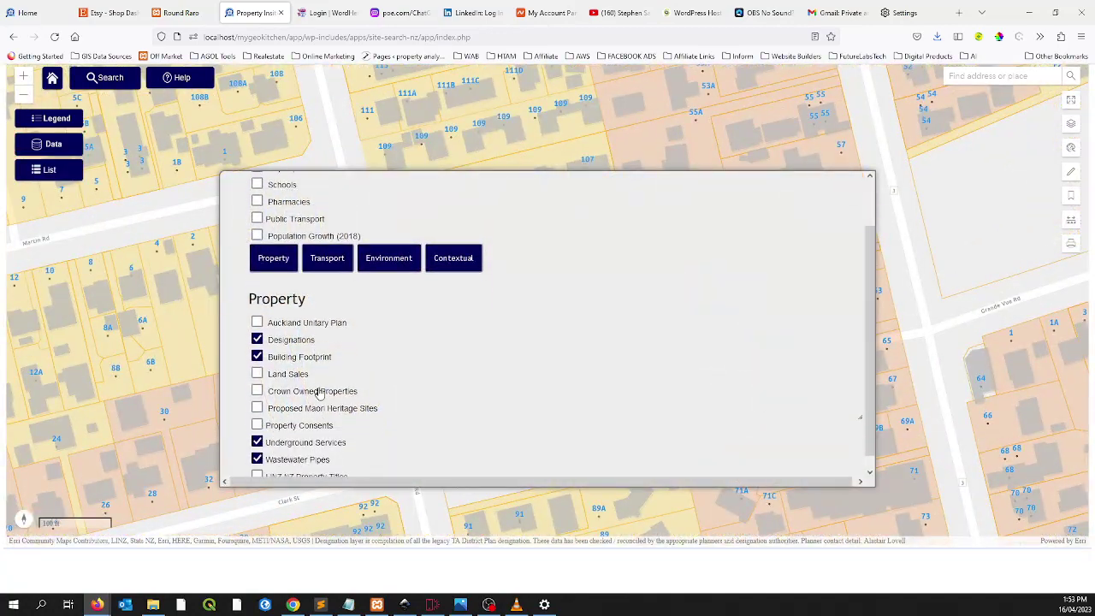
pyautogui.click(399, 258)
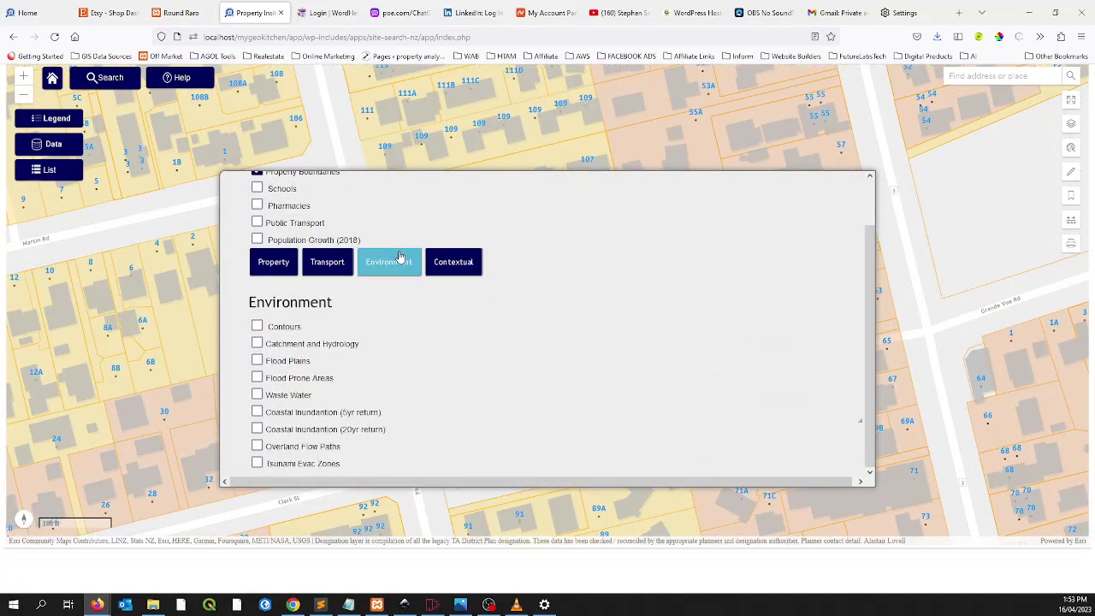
pyautogui.click(256, 326)
pyautogui.click(852, 187)
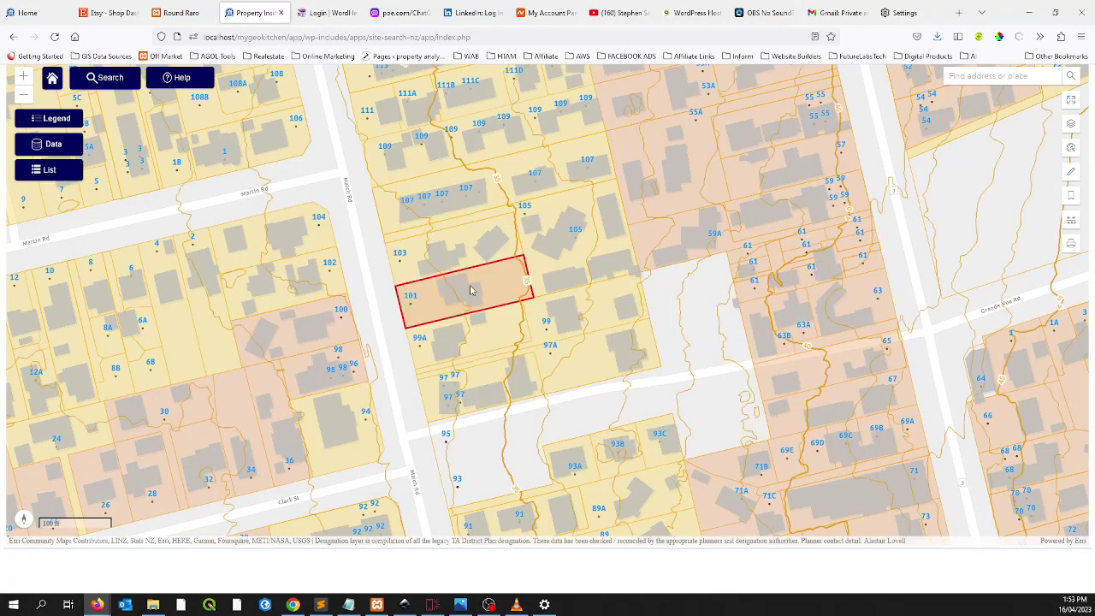
# Open parcel 101's property details and view its location in Google Earth.
pyautogui.scroll(2, 429, 297)
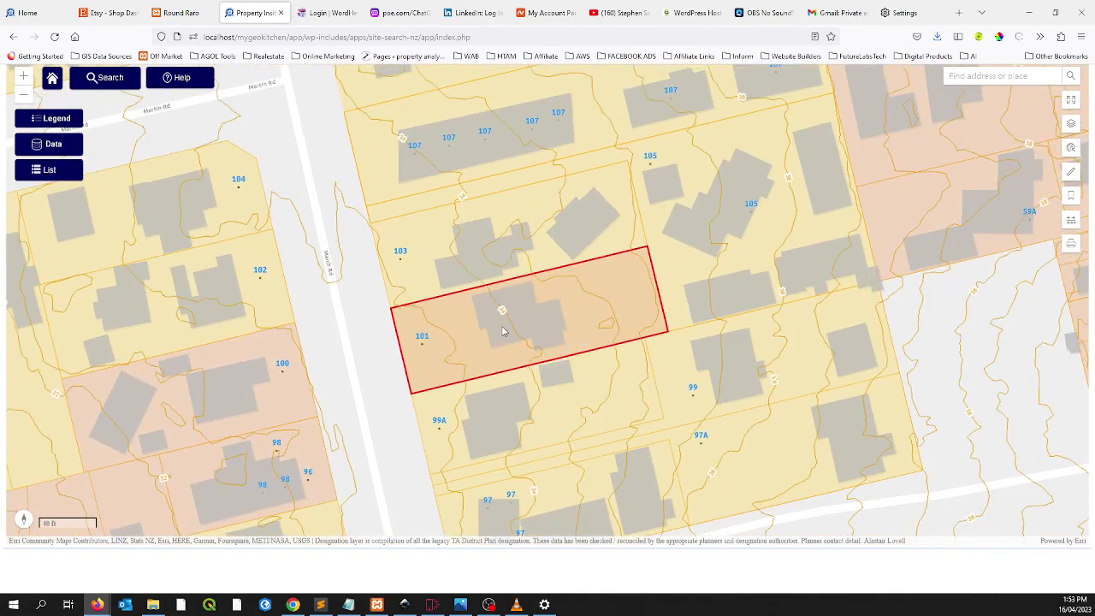
pyautogui.moveTo(500, 324); pyautogui.dragTo(537, 305)
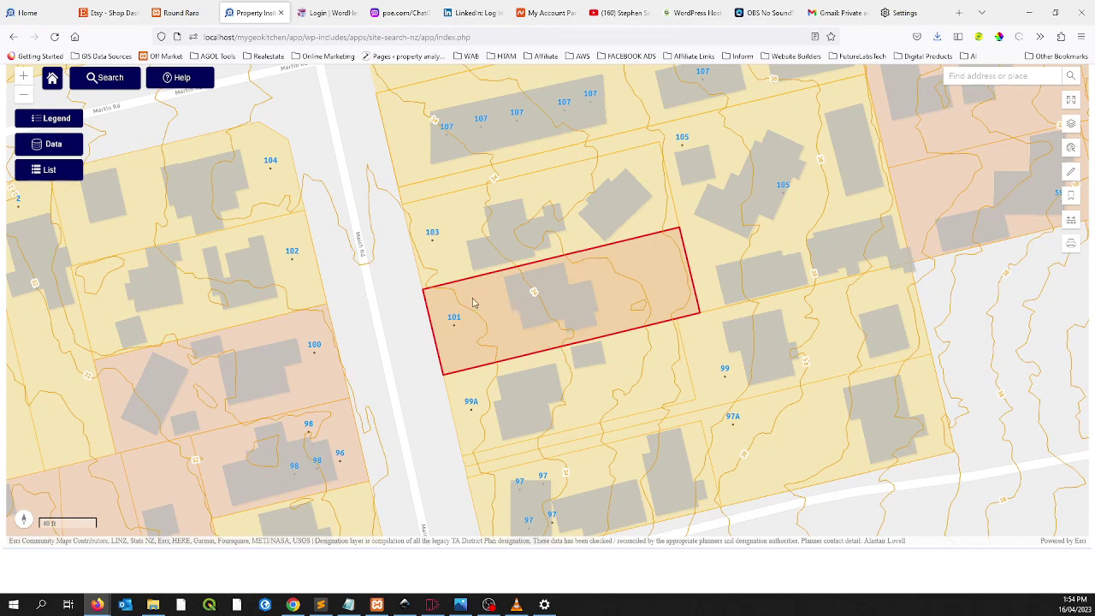
pyautogui.click(501, 316)
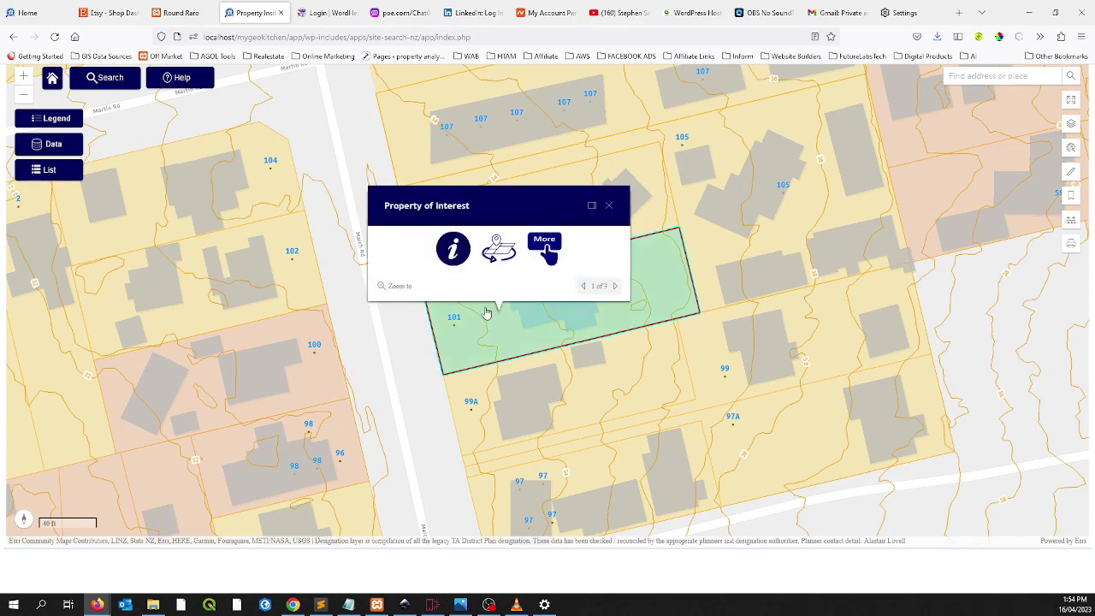
pyautogui.click(503, 259)
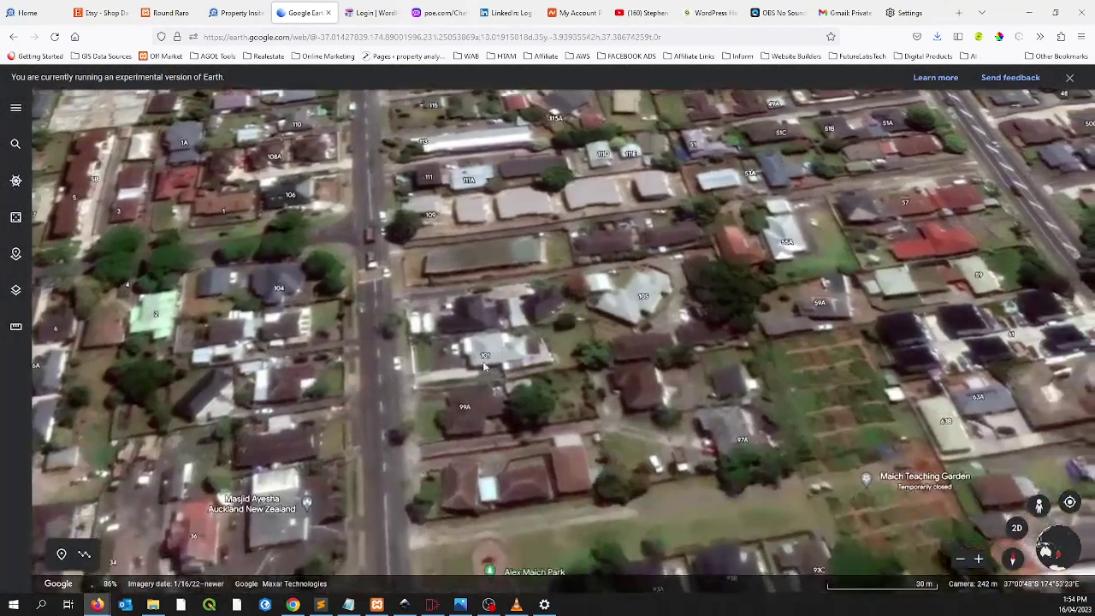
# Zoom in on parcel 101 in Google Earth, toggling between top-down and 3D views.
pyautogui.scroll(2, 483, 361)
pyautogui.scroll(-5, 483, 361)
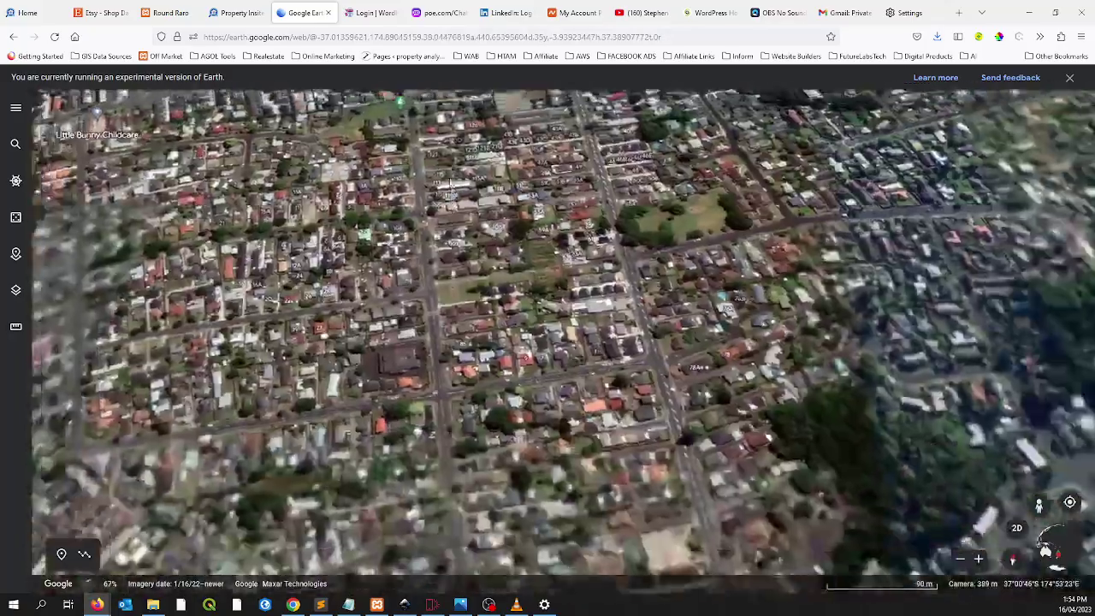
pyautogui.scroll(-5, 447, 379)
pyautogui.scroll(3, 448, 379)
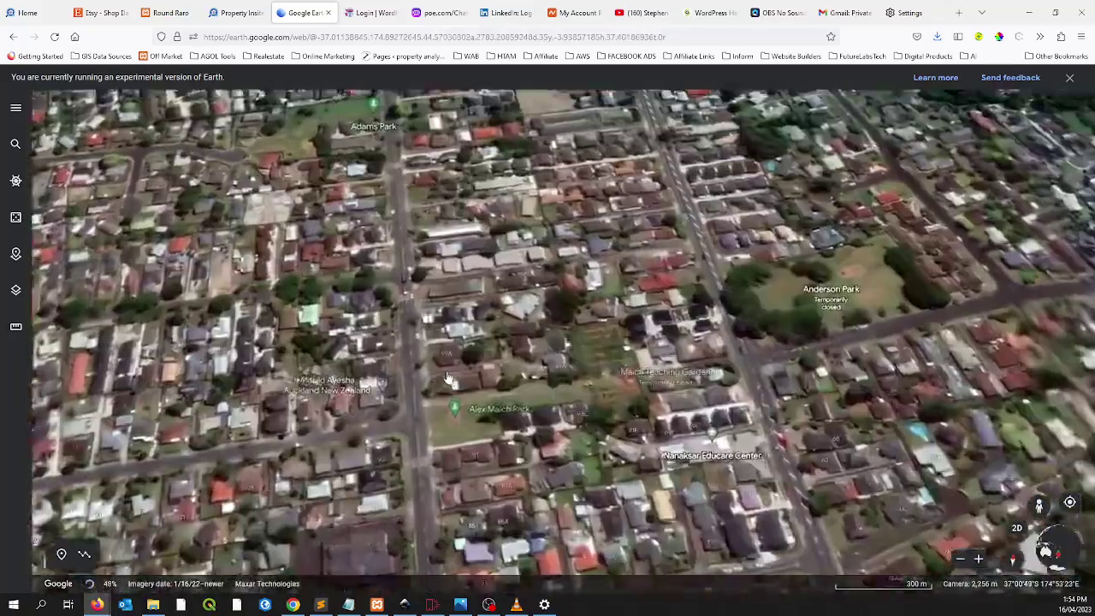
pyautogui.scroll(1, 448, 379)
pyautogui.scroll(4, 504, 206)
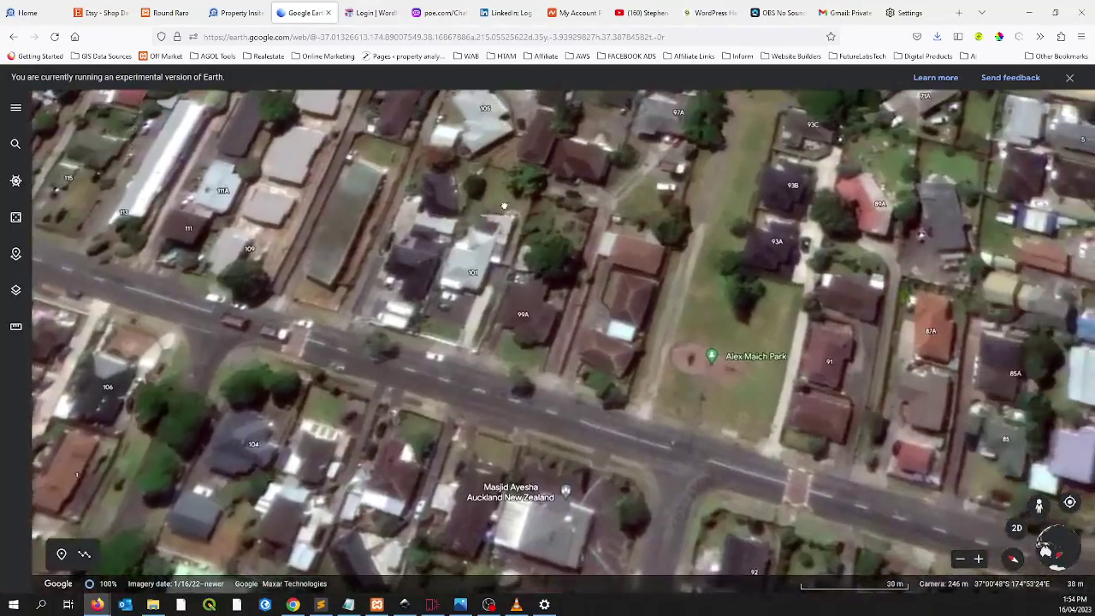
pyautogui.press('o')
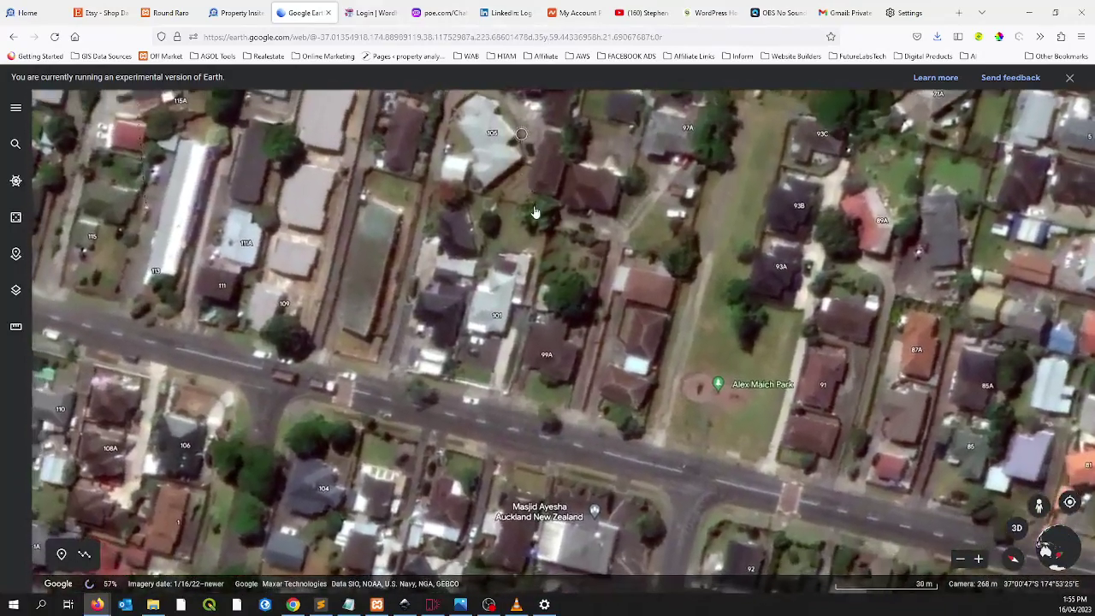
pyautogui.press('o')
pyautogui.scroll(2, 550, 251)
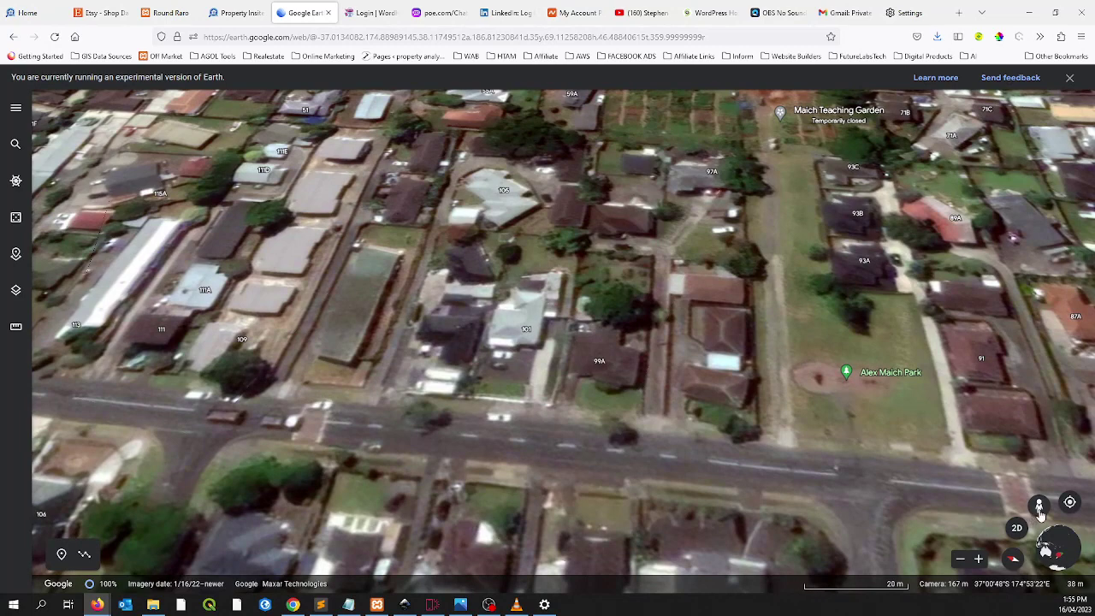
# Drop into Street View on Maich Rd and face house 101 behind the green fence.
pyautogui.moveTo(1039, 511); pyautogui.dragTo(498, 444)
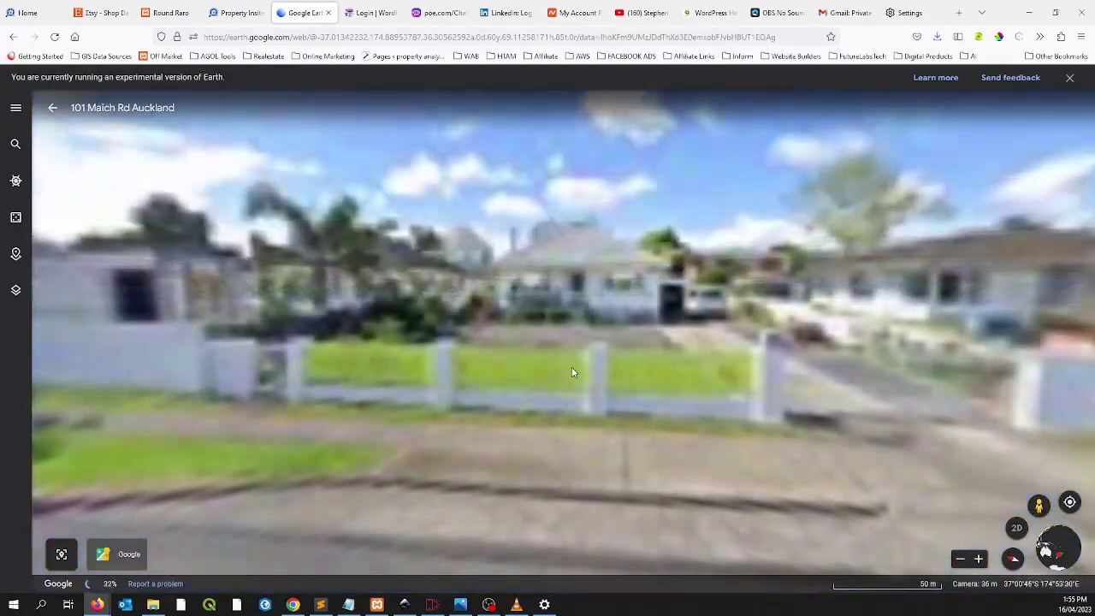
pyautogui.moveTo(673, 347); pyautogui.dragTo(1069, 299)
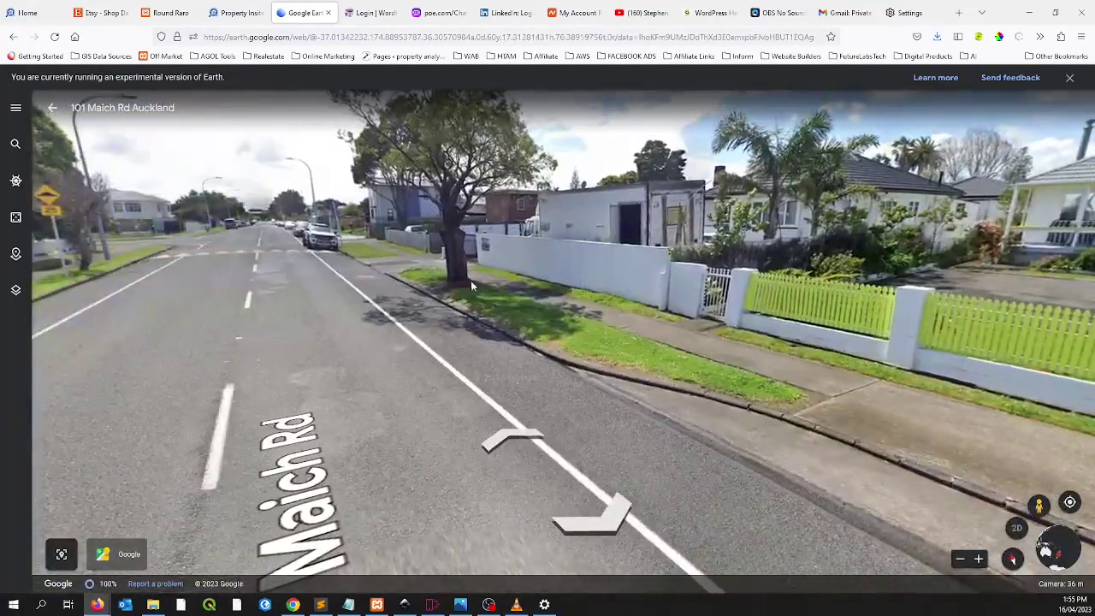
pyautogui.press('Right')
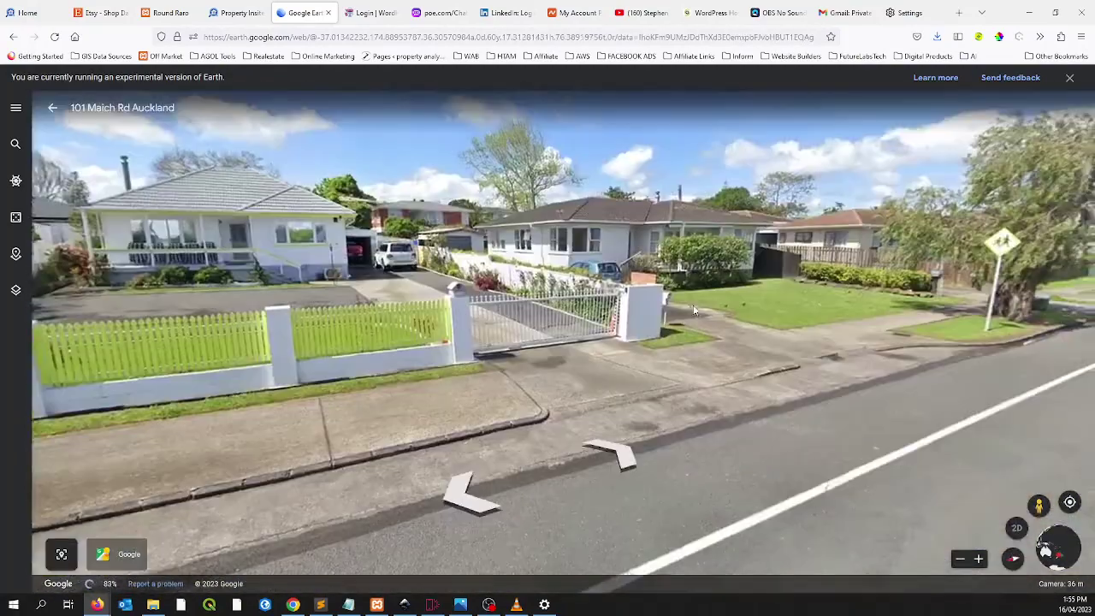
pyautogui.press('Left')
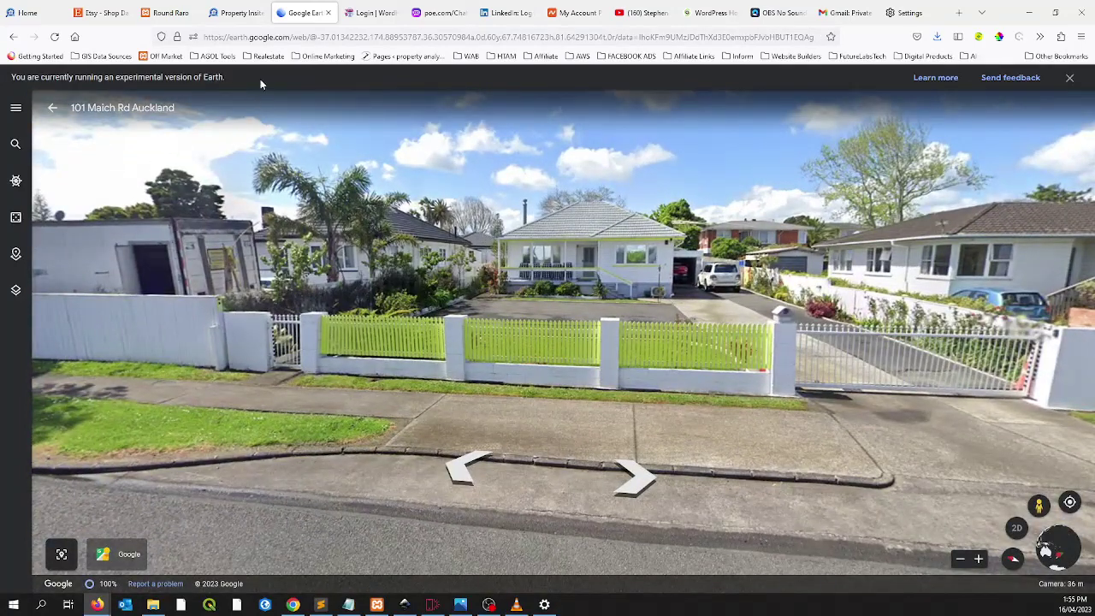
# Return to the property map, close the parcel popup and nudge the view slightly.
pyautogui.click(247, 14)
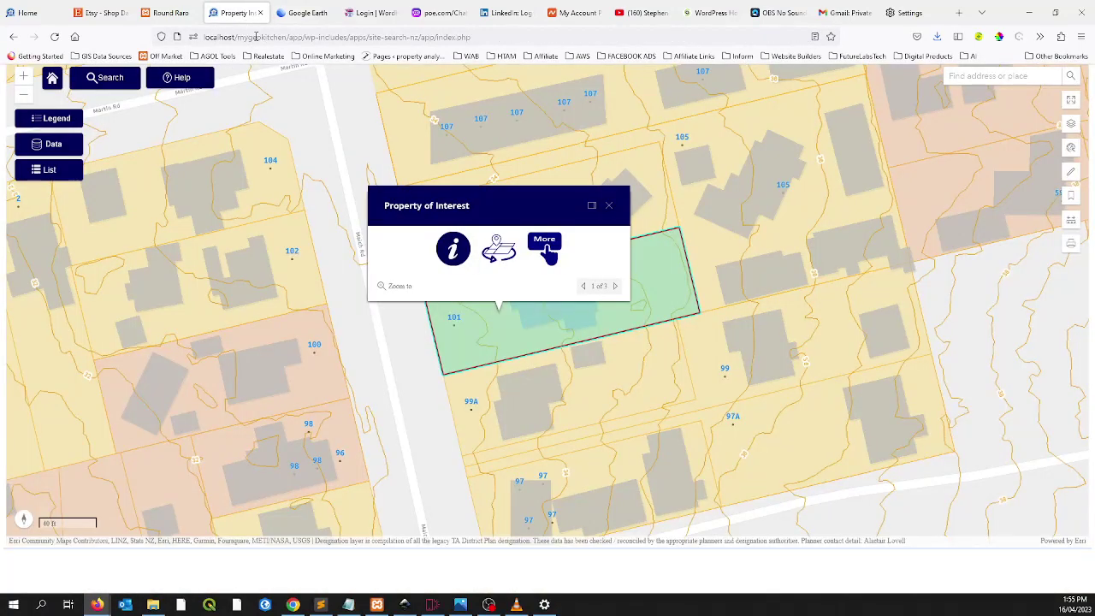
pyautogui.click(608, 206)
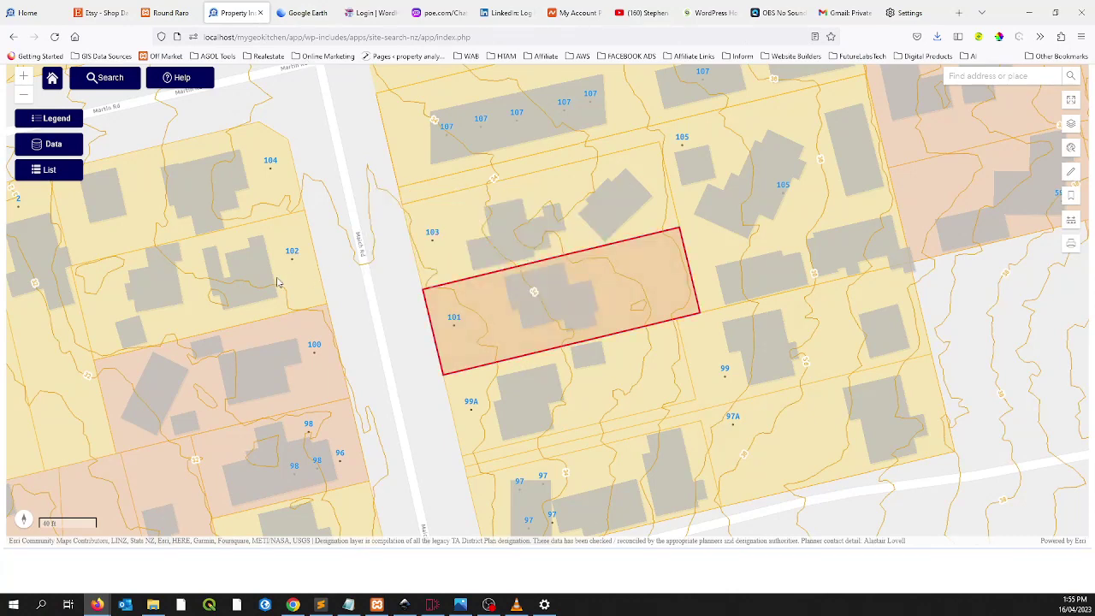
pyautogui.moveTo(276, 282); pyautogui.dragTo(299, 294)
# Enable the Transport layers: Strategic Network, Focus Areas, Top Ranked Deficiencies and Regional Plan (RLTP).
pyautogui.click(53, 144)
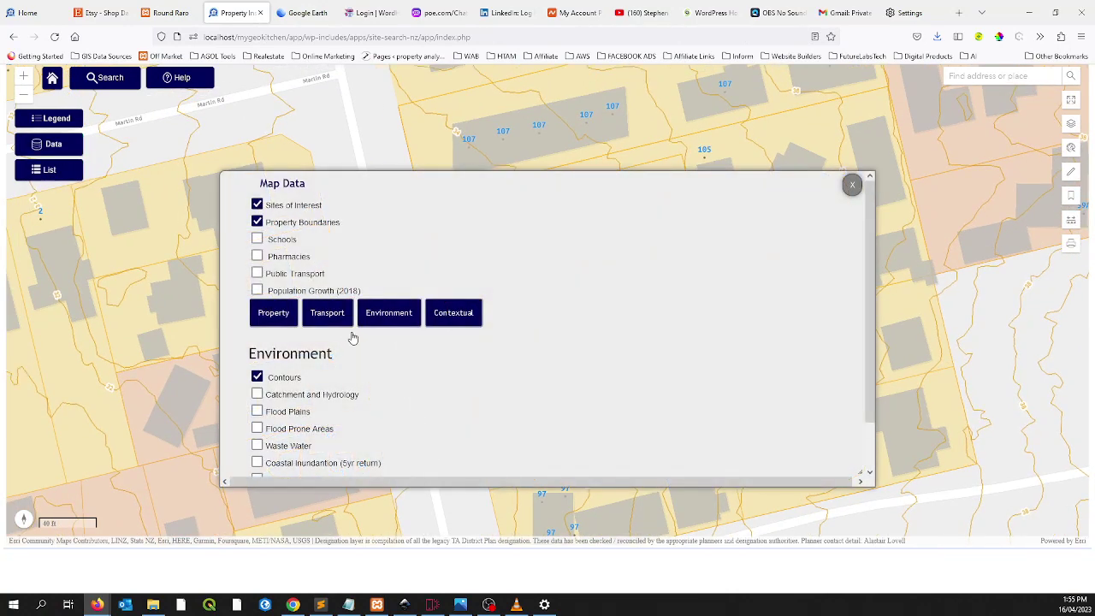
pyautogui.click(440, 324)
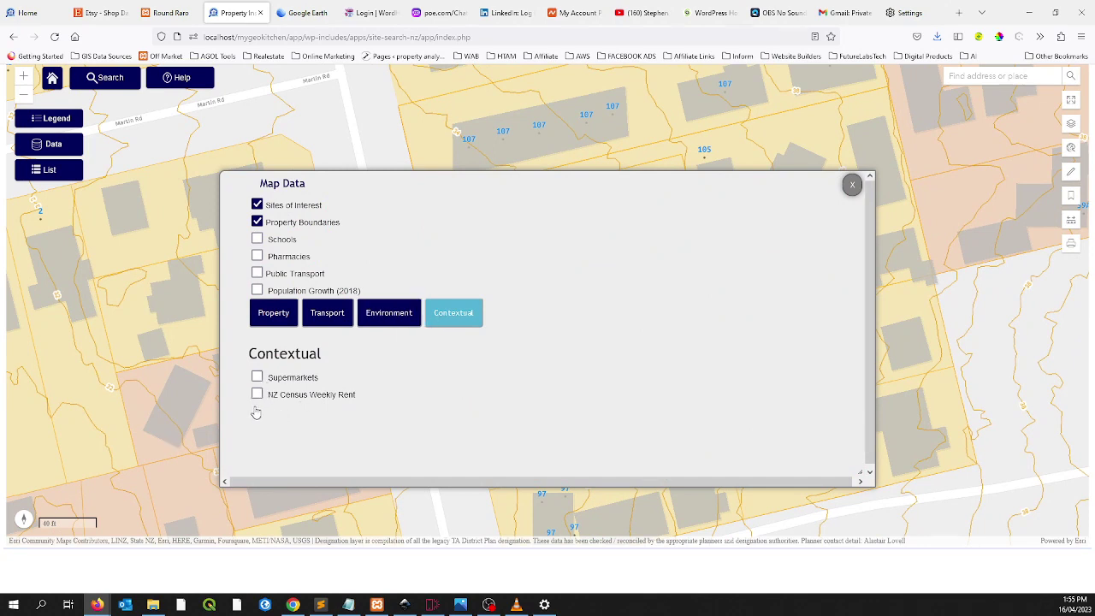
pyautogui.click(327, 321)
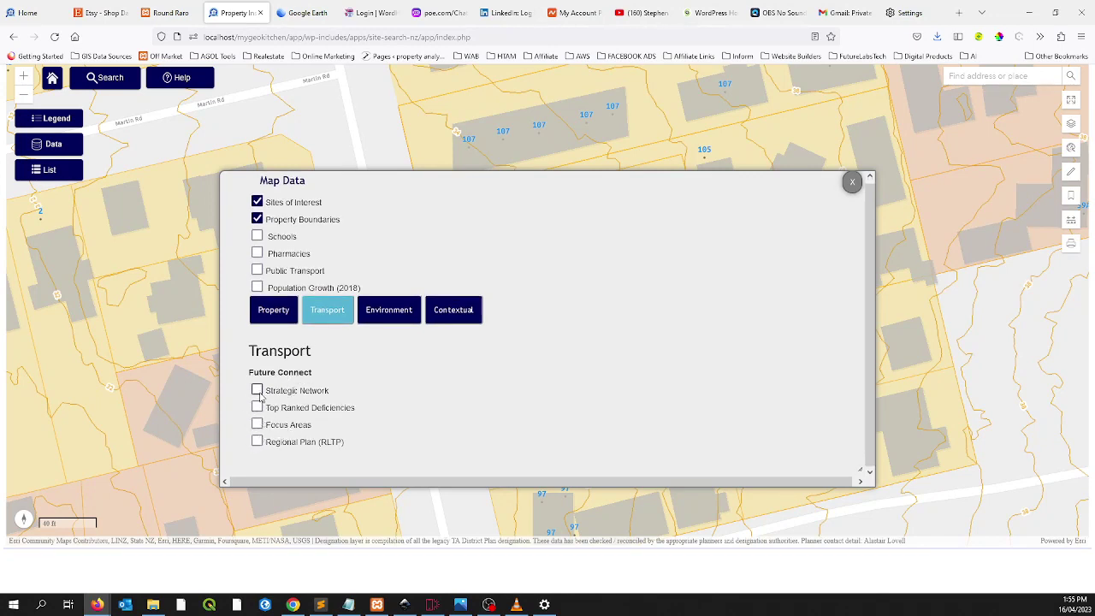
pyautogui.click(258, 392)
pyautogui.click(258, 426)
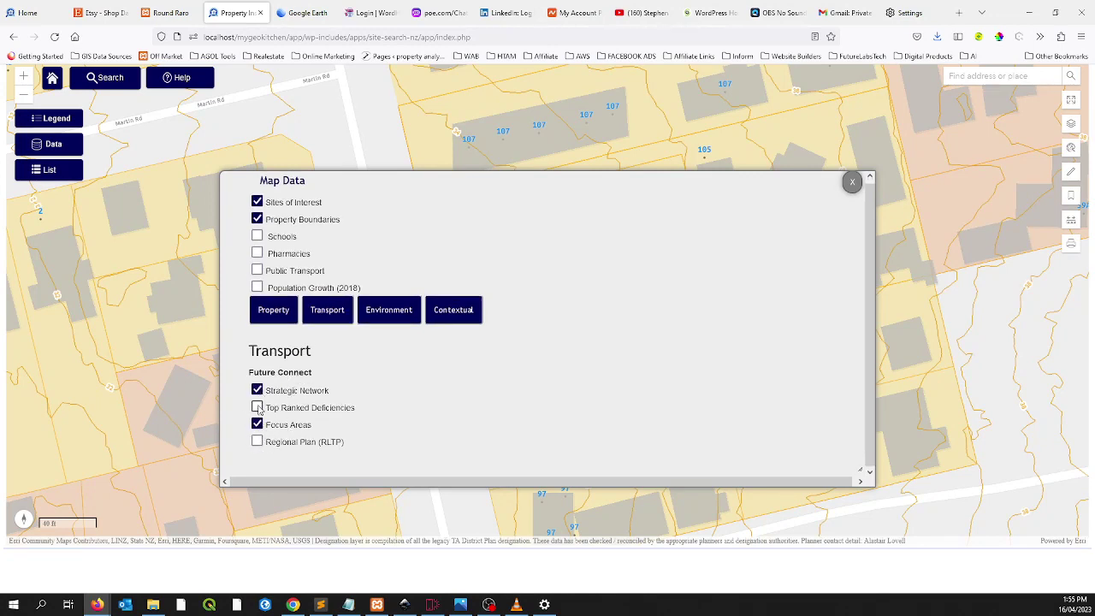
pyautogui.click(258, 408)
pyautogui.click(258, 441)
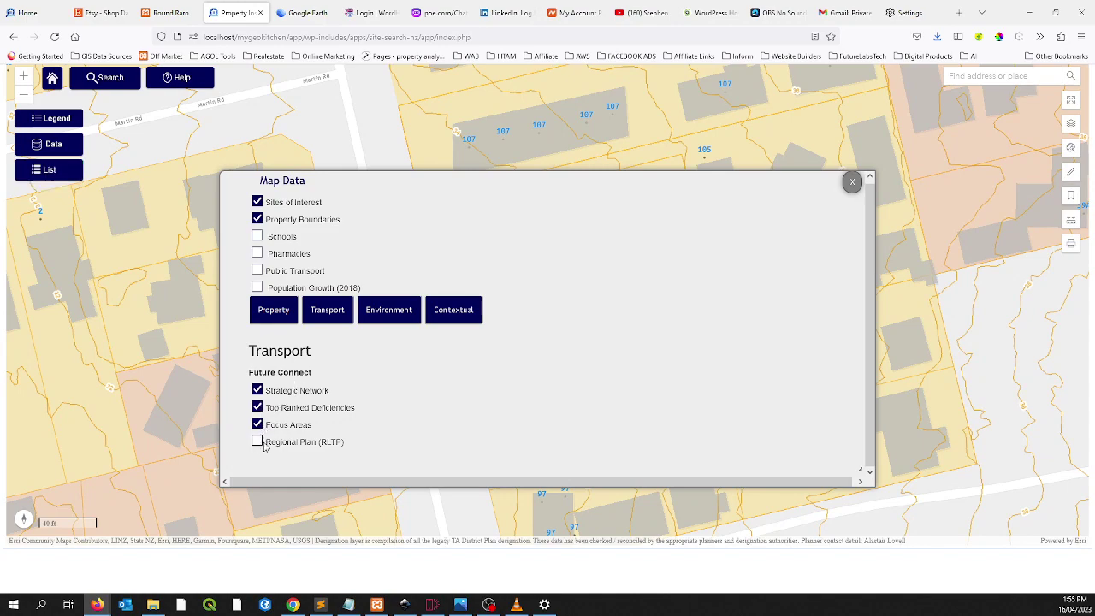
pyautogui.click(852, 182)
# Zoom out and pan to show the transport layers across Manukau.
pyautogui.scroll(-2, 462, 323)
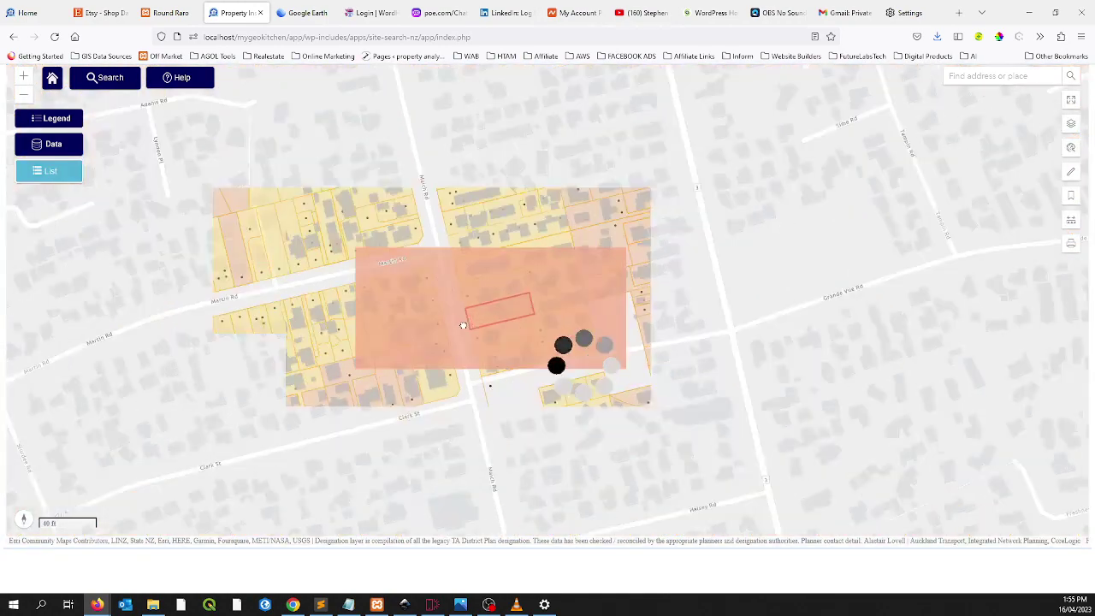
pyautogui.scroll(-2, 463, 325)
pyautogui.scroll(-2, 462, 323)
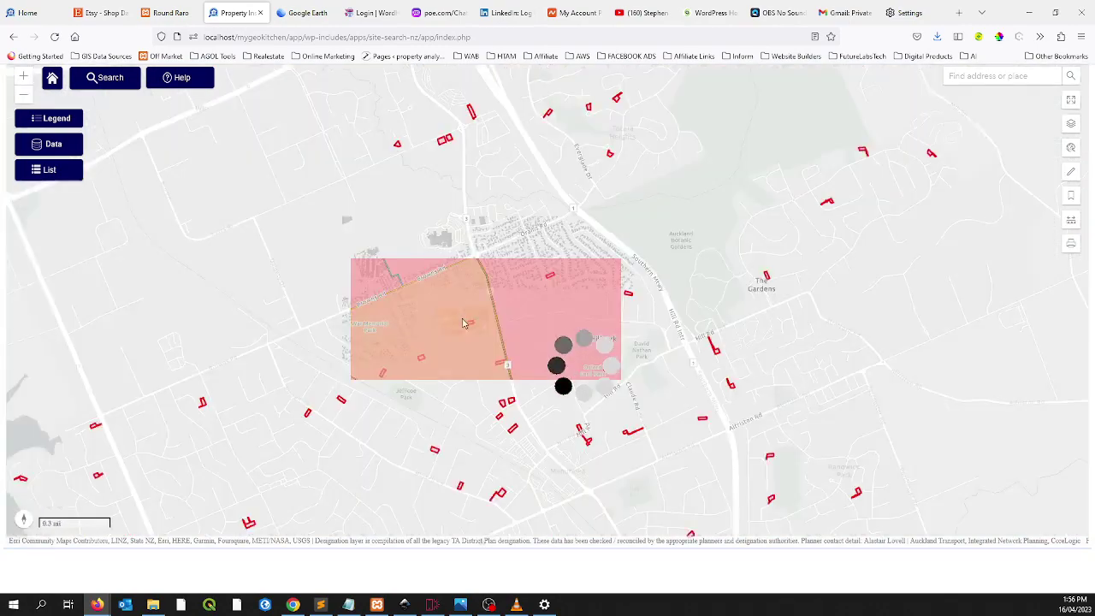
pyautogui.scroll(-2, 462, 323)
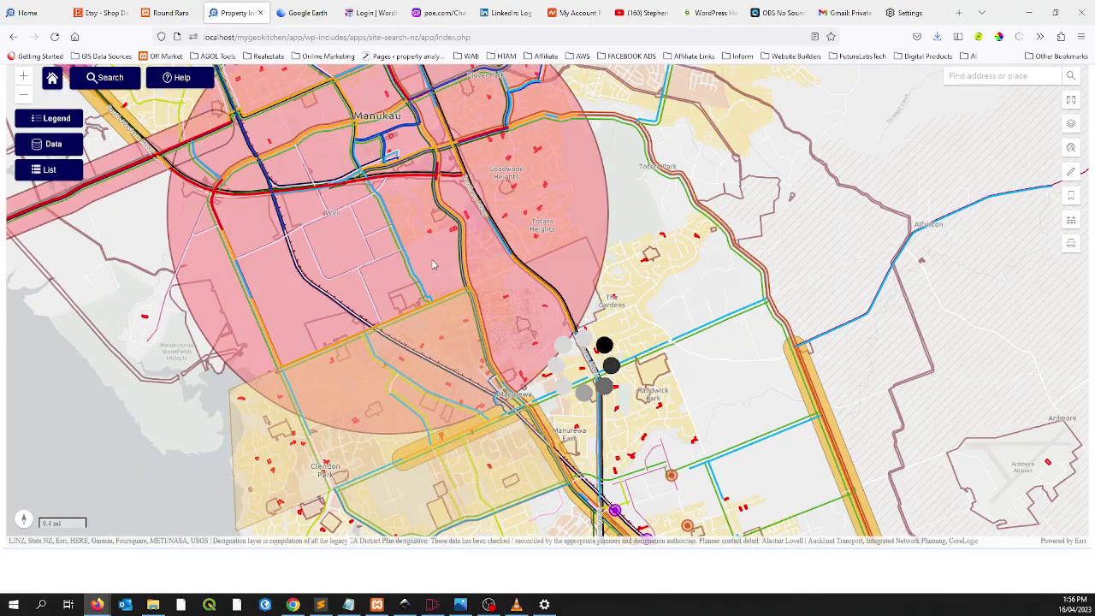
pyautogui.moveTo(432, 266); pyautogui.dragTo(440, 328)
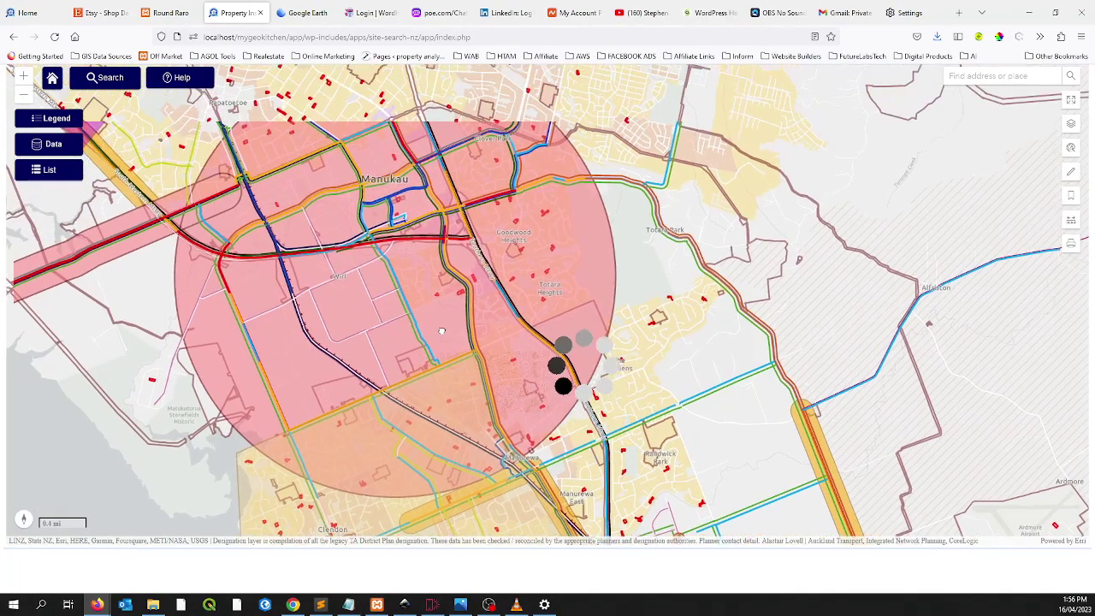
# Open the map legend and scroll through its Future Connect entries.
pyautogui.click(61, 122)
pyautogui.scroll(-3, 166, 308)
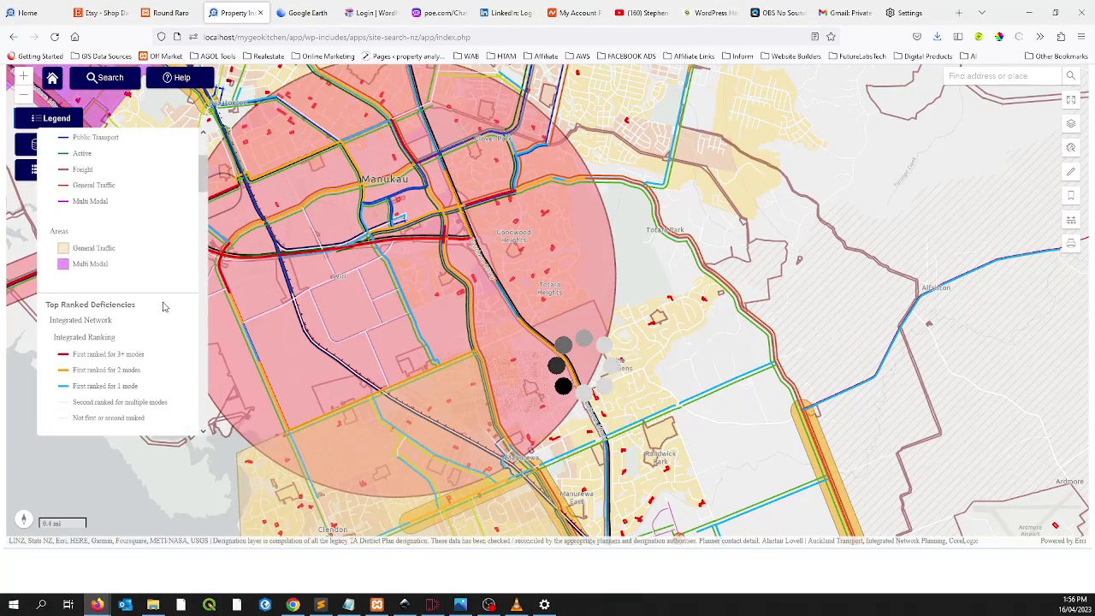
pyautogui.scroll(2, 166, 306)
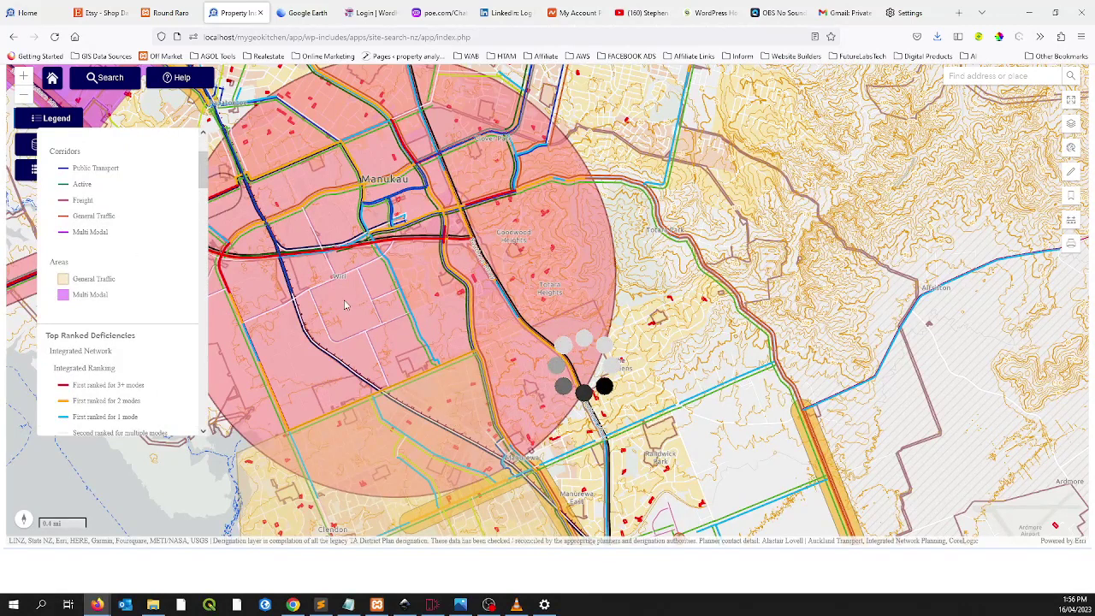
pyautogui.scroll(2, 162, 291)
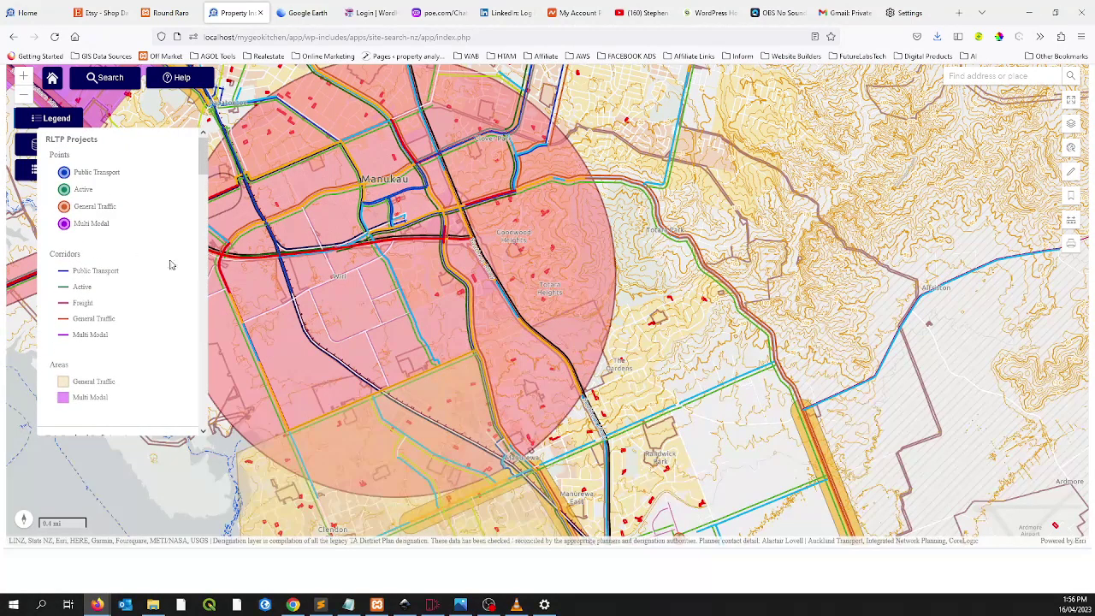
pyautogui.scroll(-1, 143, 269)
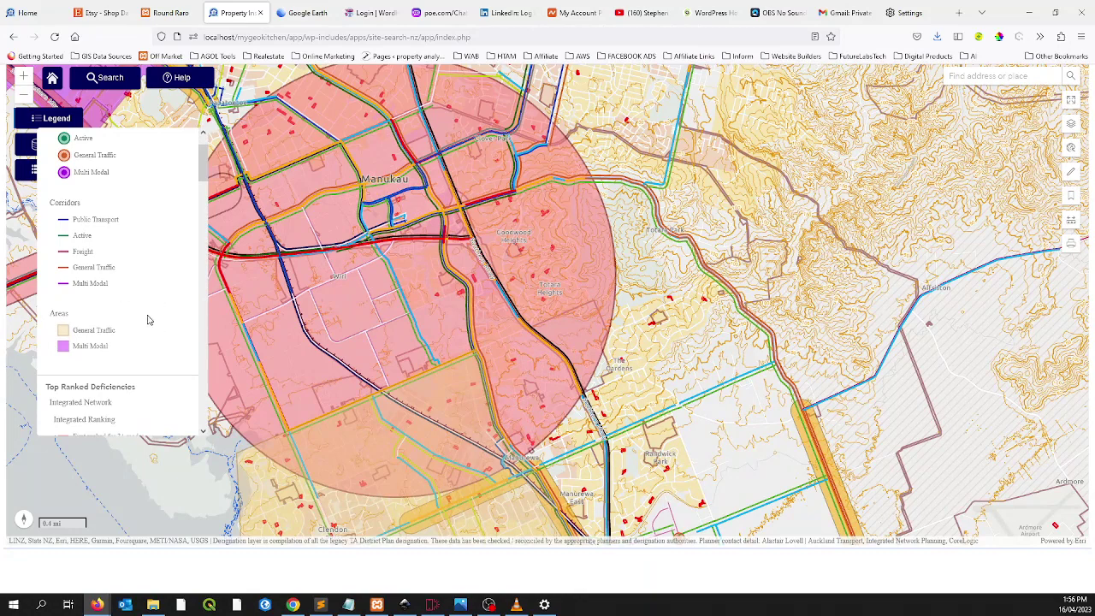
pyautogui.scroll(-5, 147, 319)
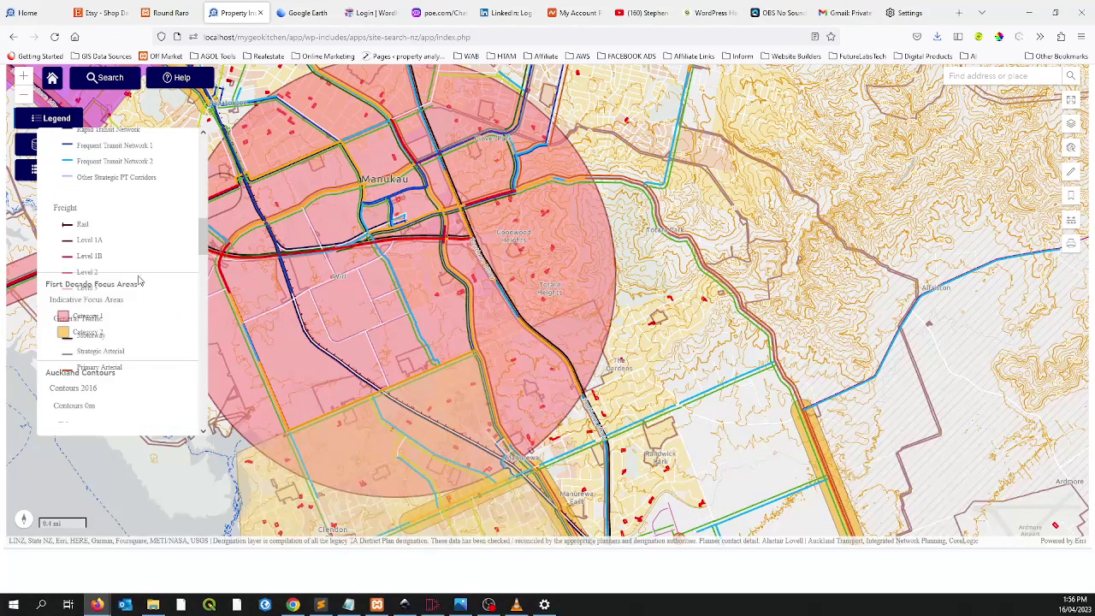
pyautogui.scroll(5, 139, 280)
pyautogui.scroll(-3, 377, 428)
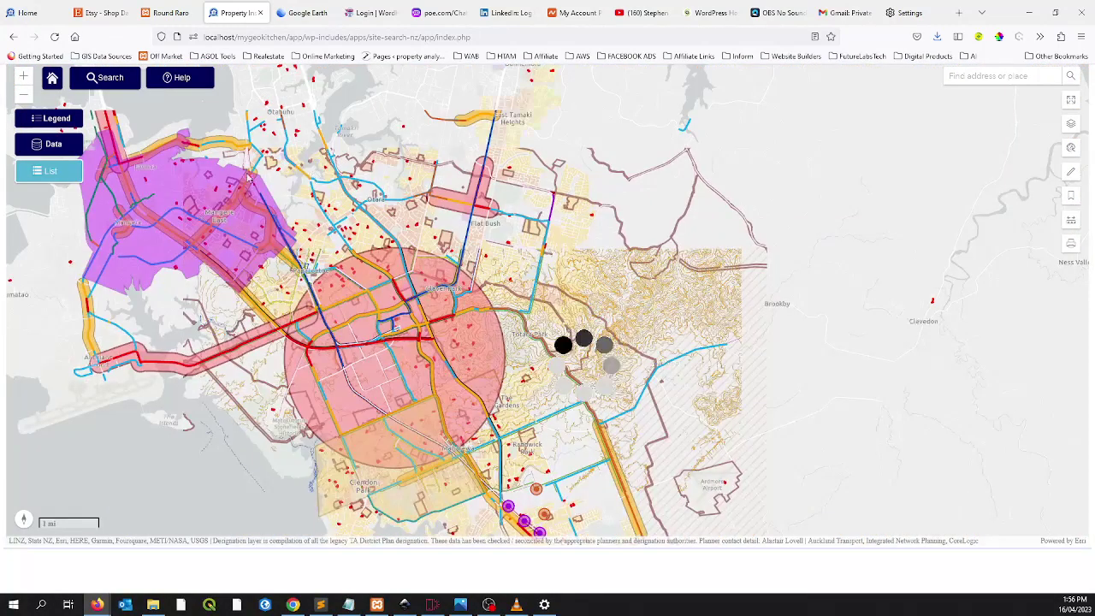
# Turn off Strategic Network, Top Ranked Deficiencies, Focus Areas and Regional Plan (RLTP) layers.
pyautogui.click(69, 148)
pyautogui.click(258, 390)
pyautogui.click(258, 407)
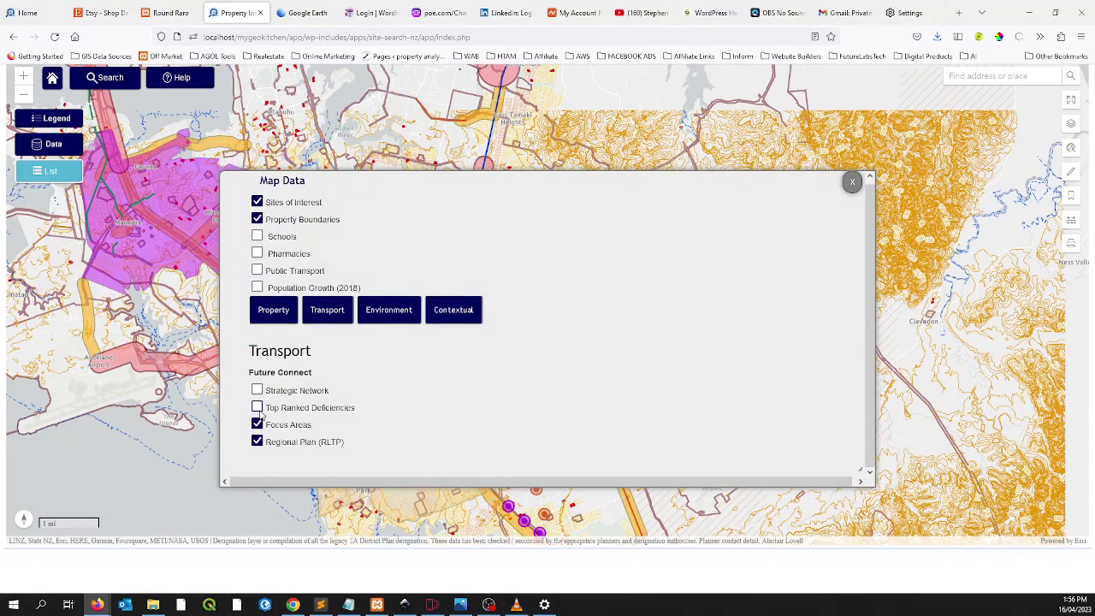
pyautogui.click(257, 425)
pyautogui.click(258, 441)
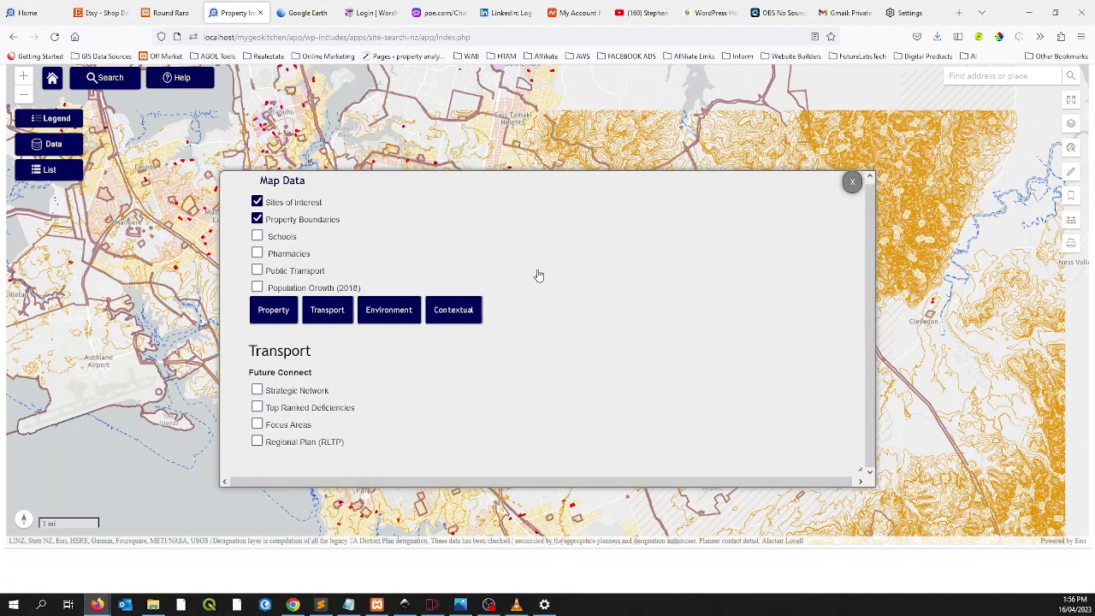
pyautogui.click(852, 182)
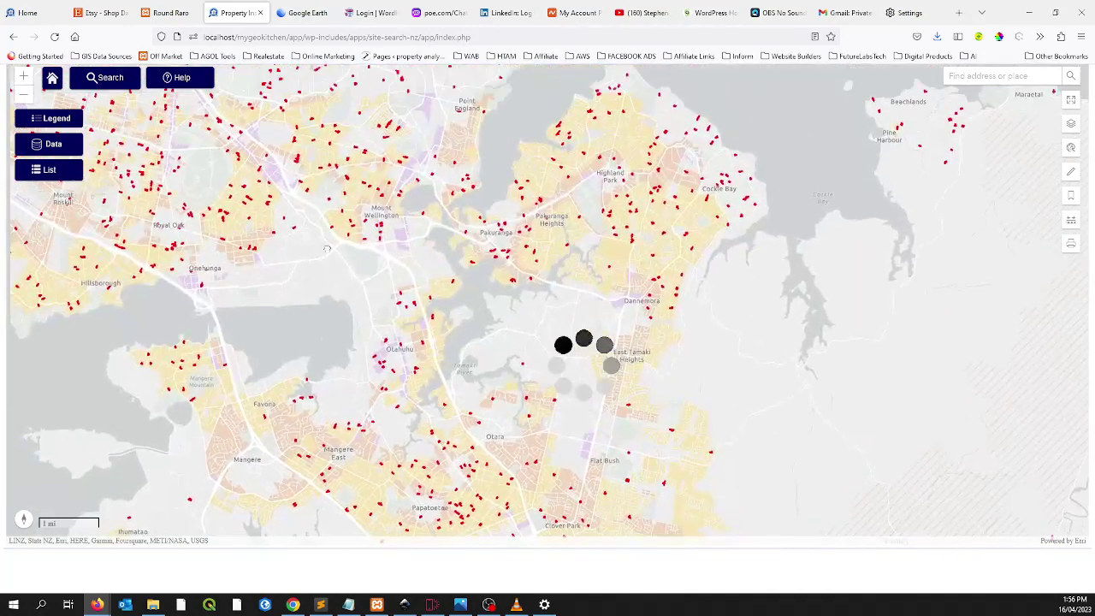
# Pan the map to central Auckland, the harbour and Te Atatu.
pyautogui.moveTo(346, 329); pyautogui.dragTo(536, 387)
pyautogui.moveTo(134, 272); pyautogui.dragTo(451, 308)
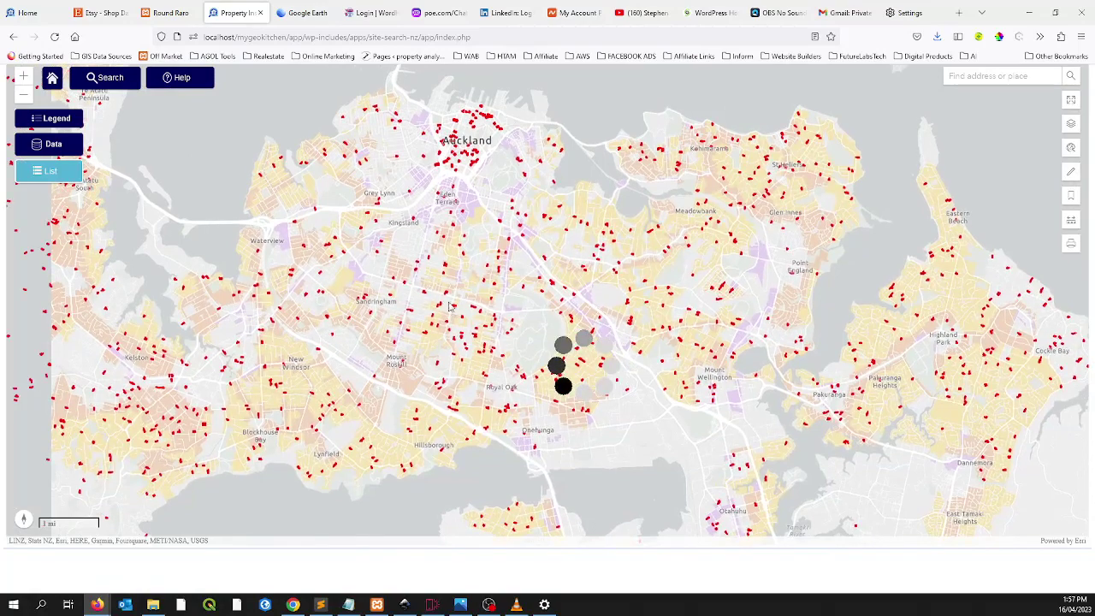
pyautogui.moveTo(127, 268); pyautogui.dragTo(451, 245)
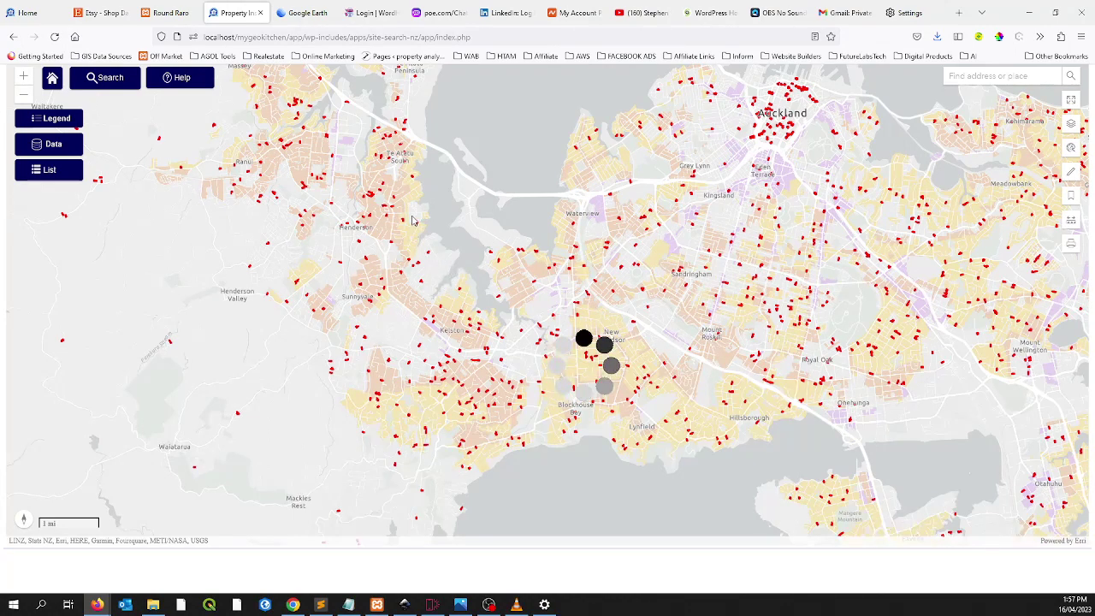
pyautogui.moveTo(385, 159); pyautogui.dragTo(397, 250)
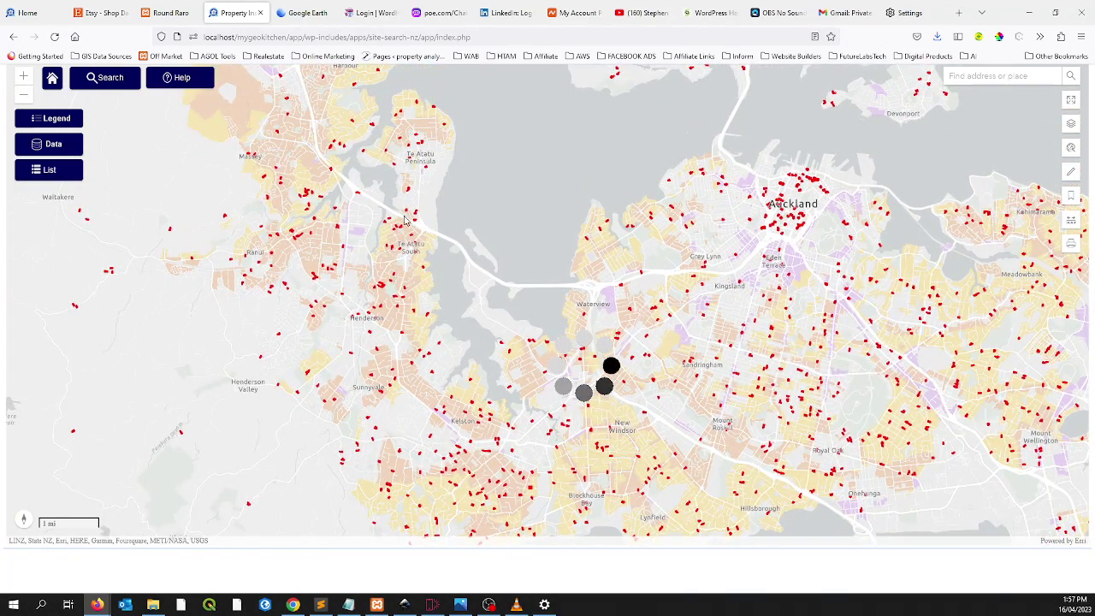
pyautogui.moveTo(392, 213); pyautogui.dragTo(377, 310)
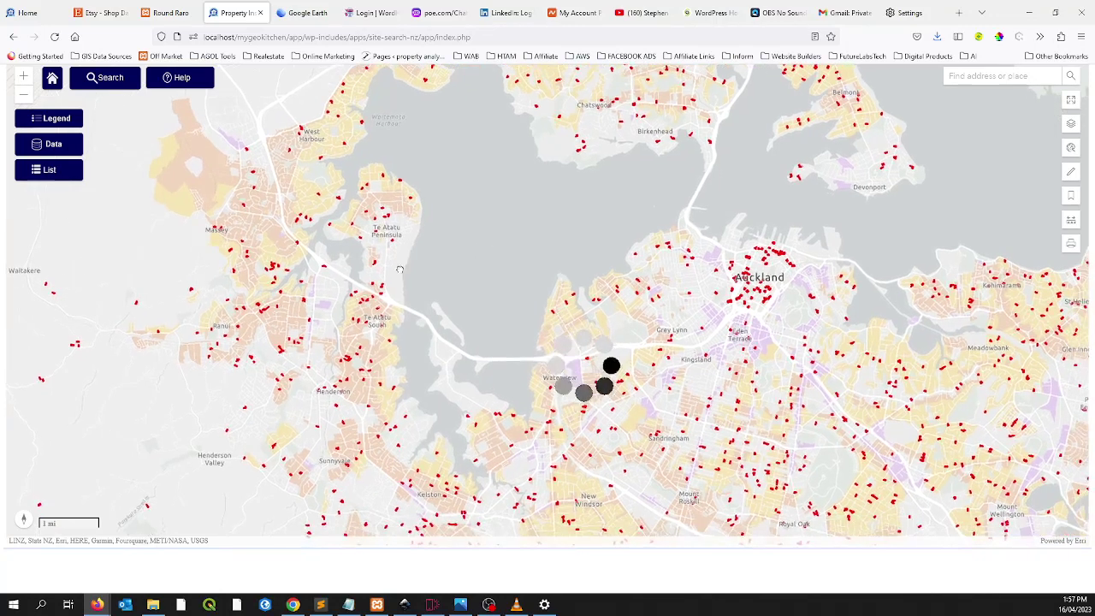
# Zoom into Te Atatu South and open Property Details for the 819 m² single-unit parcel.
pyautogui.scroll(2, 374, 291)
pyautogui.scroll(3, 370, 314)
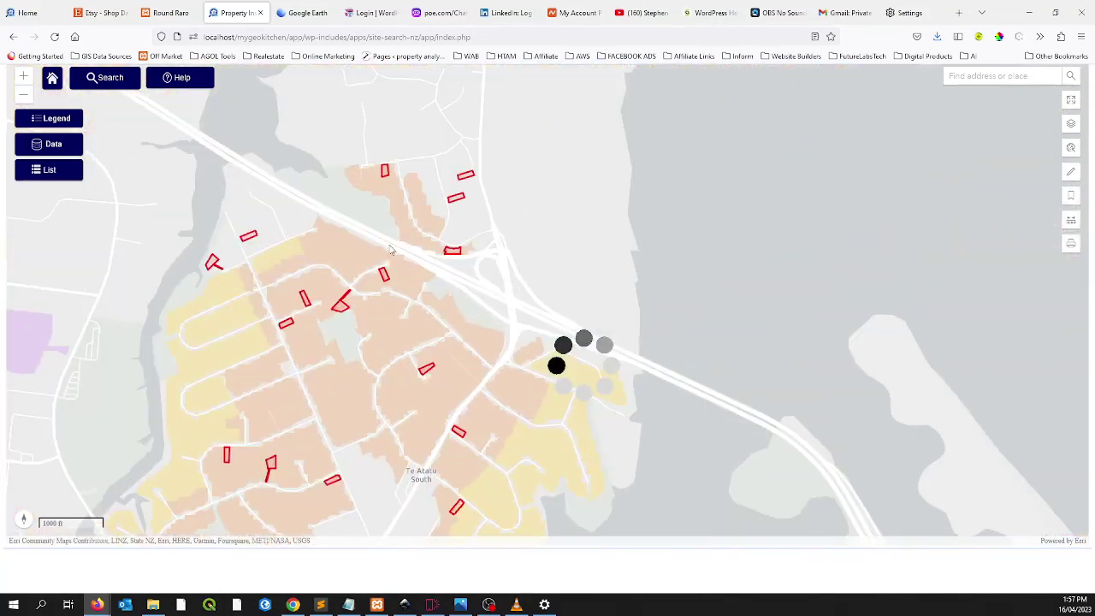
pyautogui.scroll(2, 377, 218)
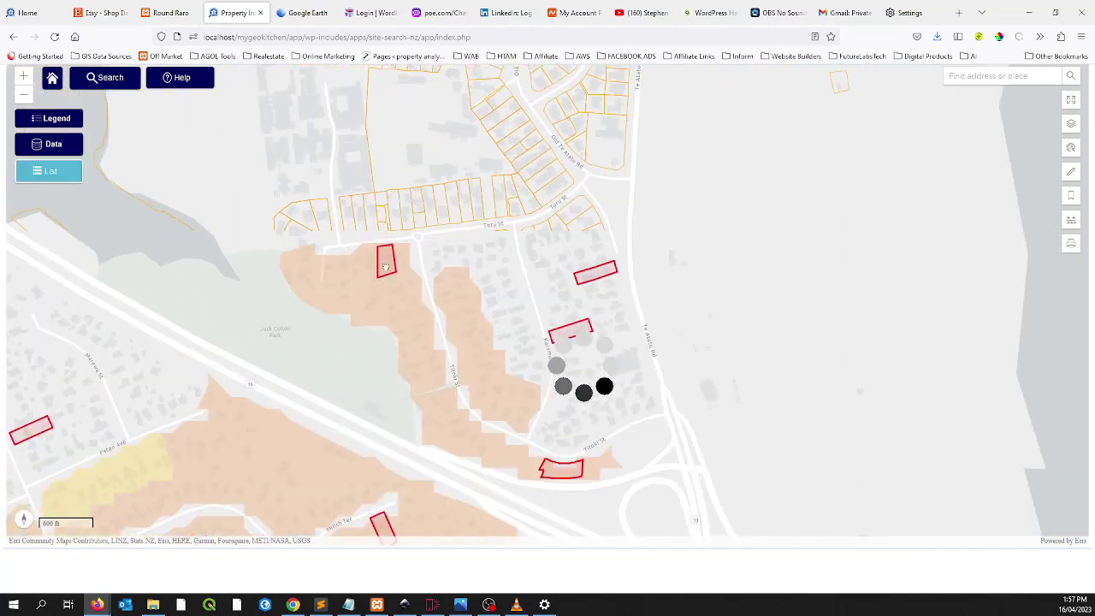
pyautogui.click(401, 294)
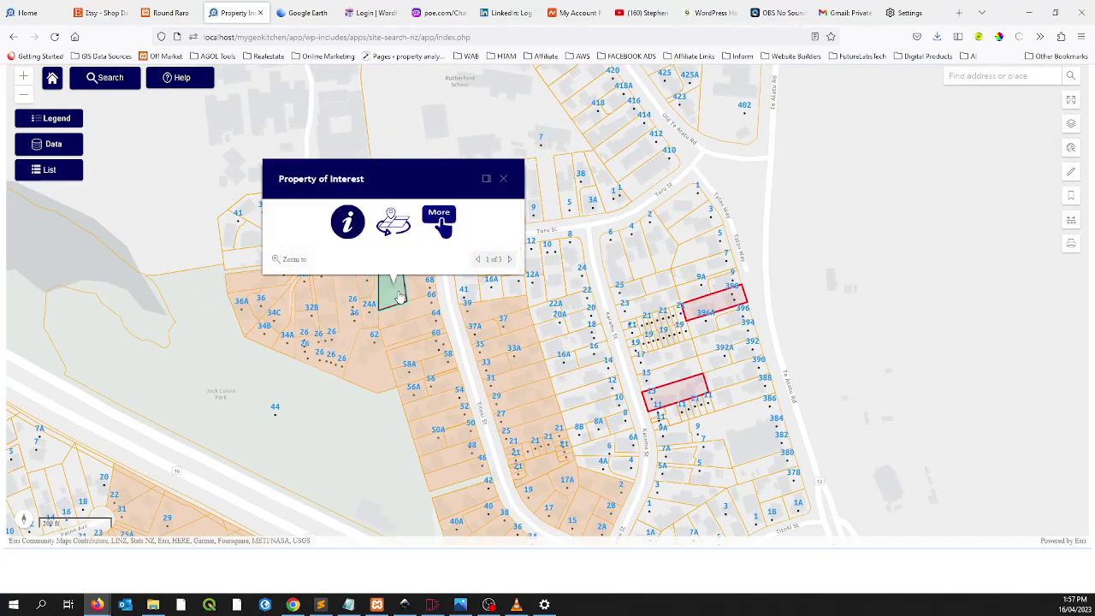
pyautogui.click(352, 238)
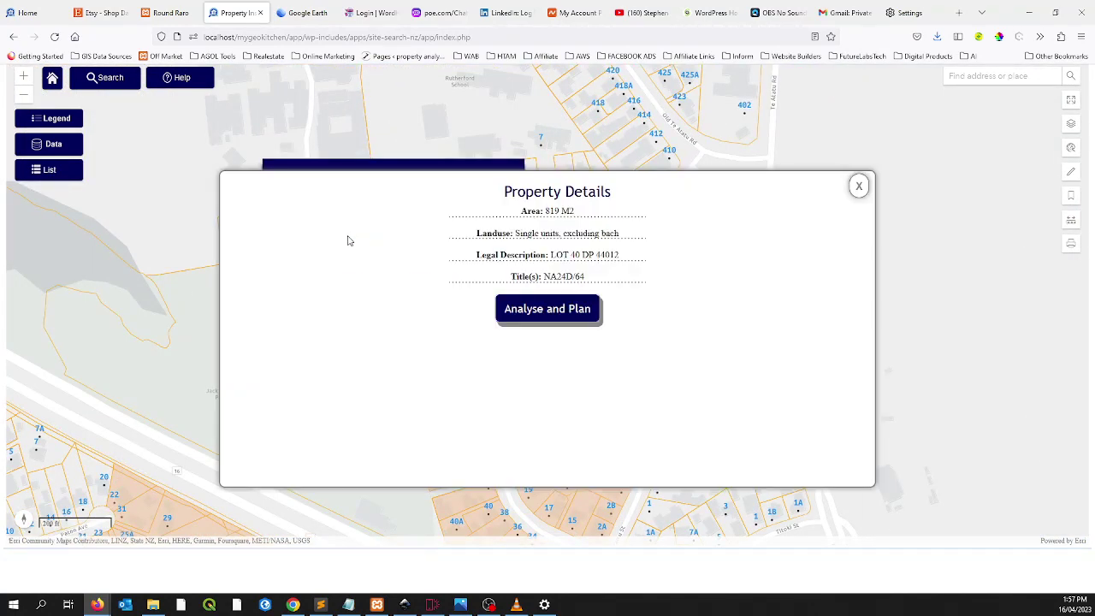